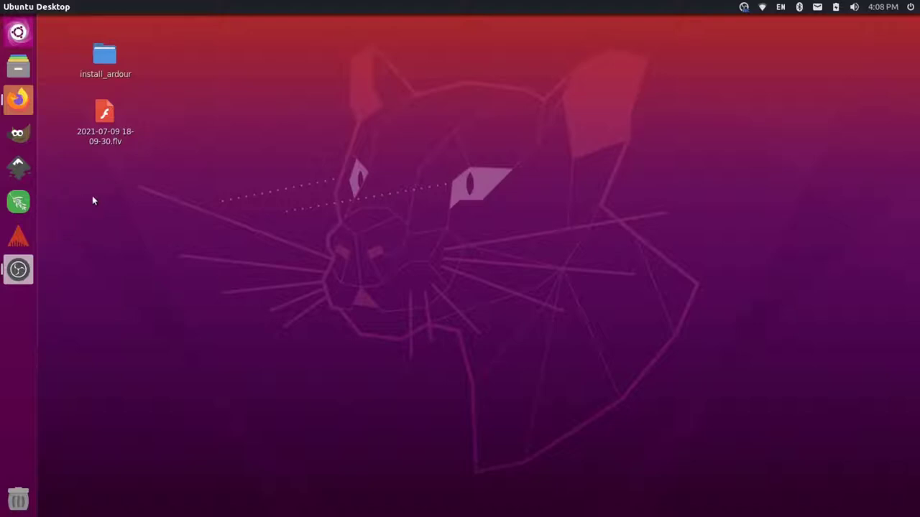
Preview the screen recording, then copy the 'ffmpeg -i filename.mp4 filename.mp3' command from Super User
{"action": "double_click", "coordinate": [106, 119]}
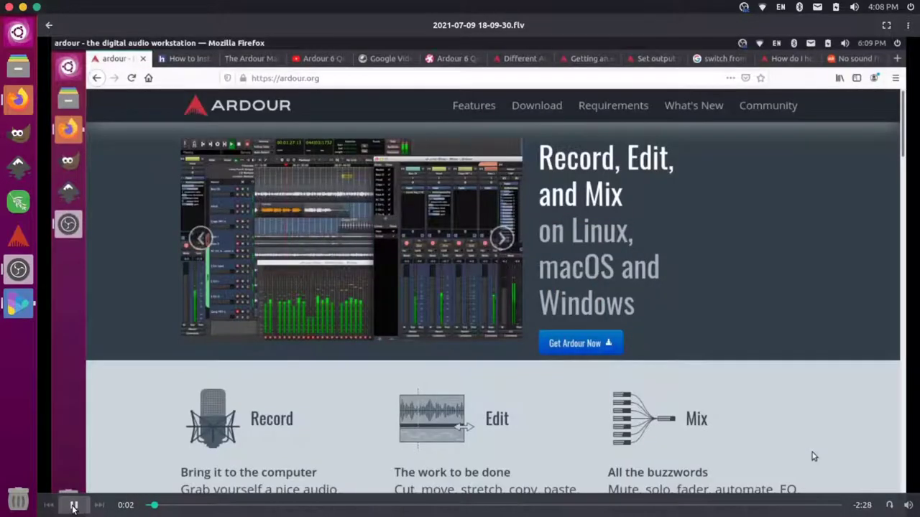
{"action": "left_click", "coordinate": [73, 506]}
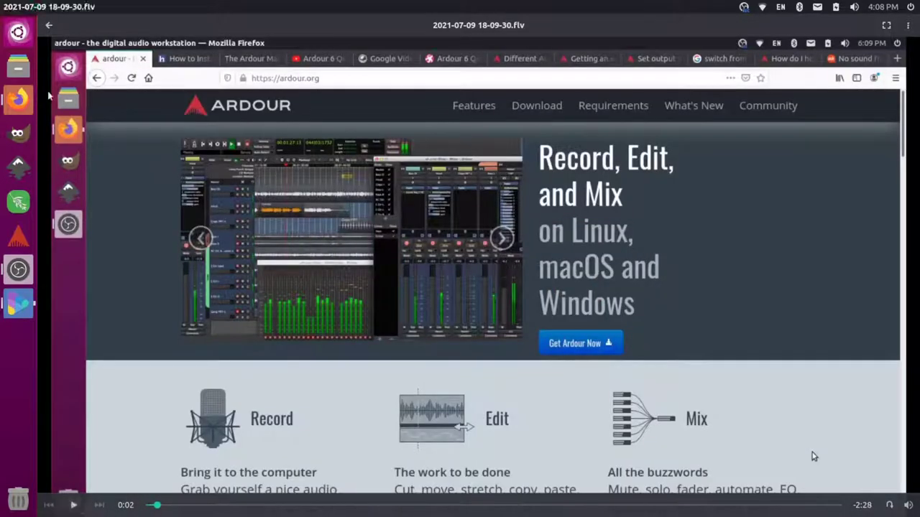
{"action": "left_click", "coordinate": [8, 7]}
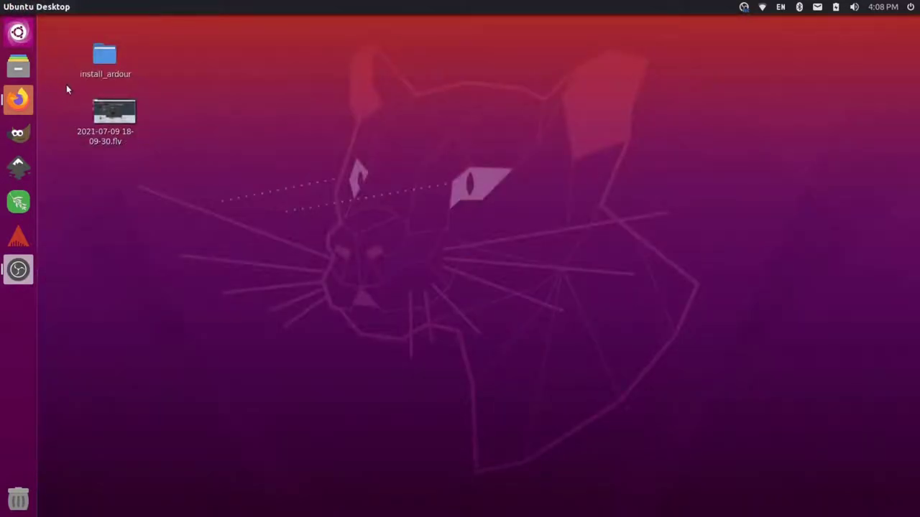
{"action": "left_click", "coordinate": [31, 103]}
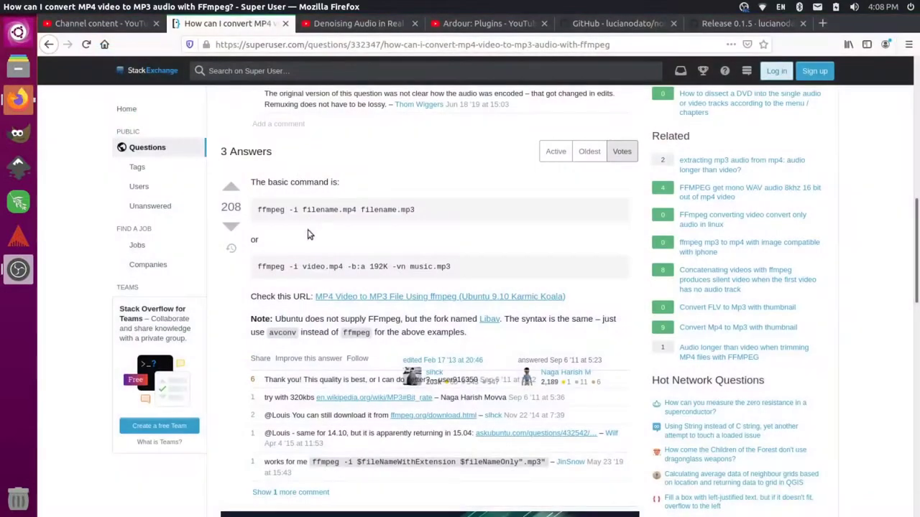
{"action": "left_click_drag", "start_coordinate": [417, 210], "coordinate": [260, 210]}
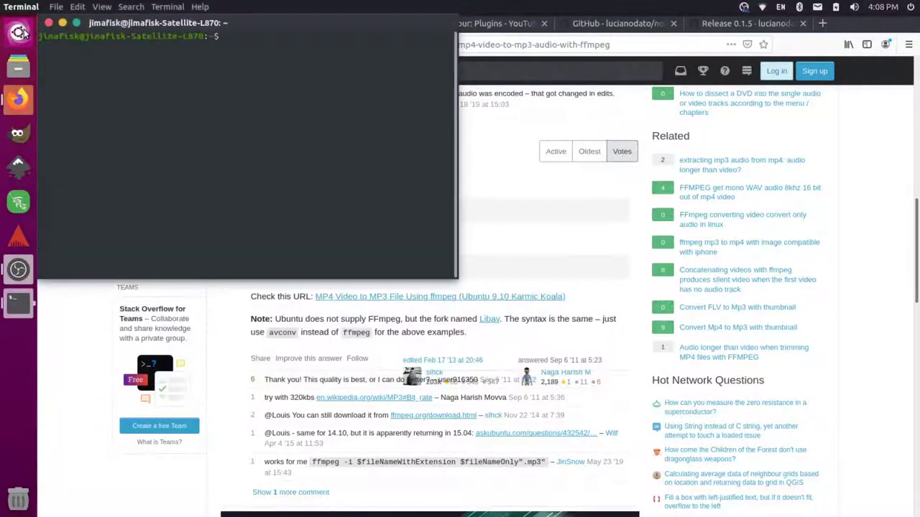
Maximize the terminal, enlarge its text, and change into ~/Desktop
{"action": "key", "text": "ctrl+super+Up"}
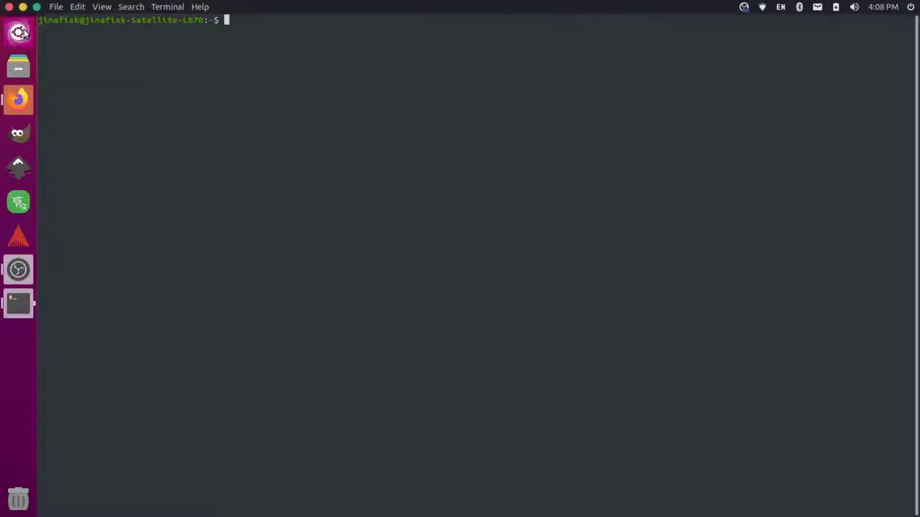
{"action": "key", "text": "ctrl+plus"}
{"action": "key", "text": "ctrl+plus"}
{"action": "key", "text": "ctrl+plus"}
{"action": "key", "text": "ctrl+plus"}
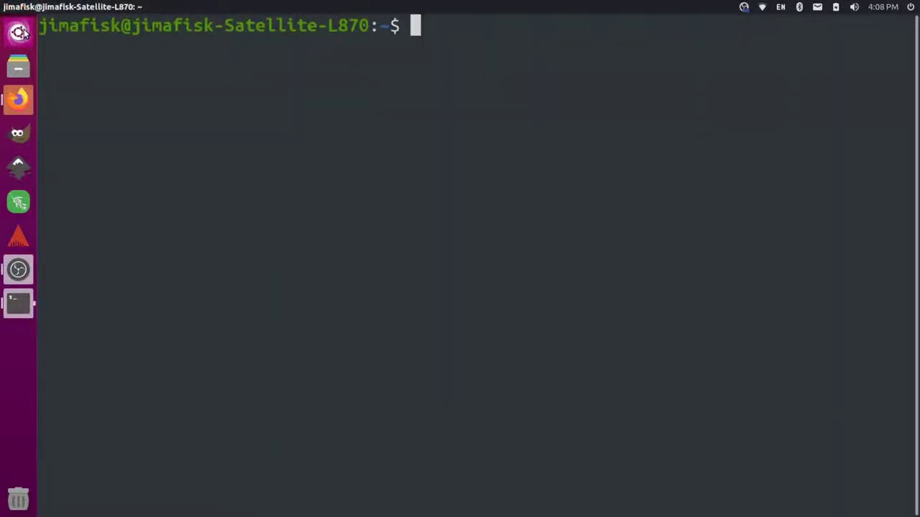
{"action": "type", "text": "cd ~/Desktop/"}
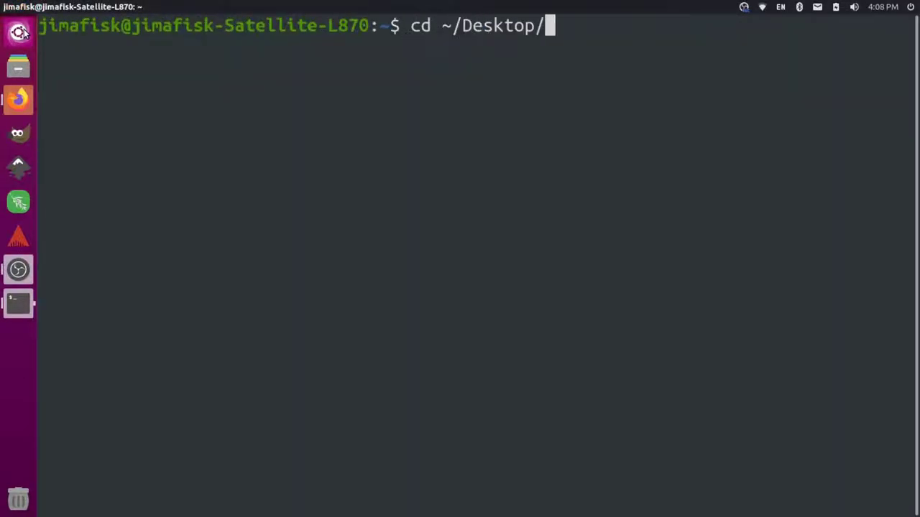
{"action": "key", "text": "Return"}
Paste the ffmpeg command and edit it to convert the 2021-07-09 .flv recording to audio_output.mp3
{"action": "type", "text": "ffmpeg -i filename.mp4 filename.mp3"}
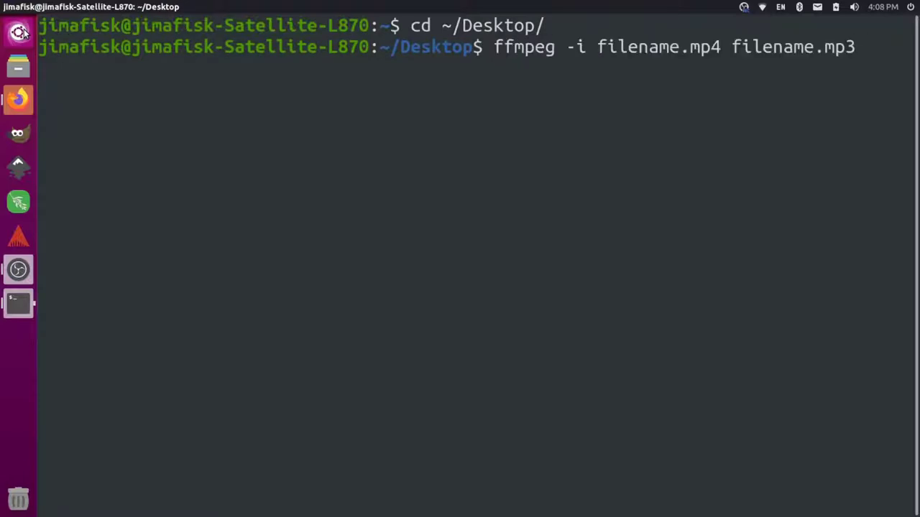
{"action": "key", "text": "Left"}
{"action": "key", "text": "Left"}
{"action": "key", "text": "Left"}
{"action": "key", "text": "BackSpace"}
{"action": "key", "text": "BackSpace"}
{"action": "key", "text": "BackSpace"}
{"action": "key", "text": "BackSpace"}
{"action": "key", "text": "BackSpace"}
{"action": "key", "text": "BackSpace"}
{"action": "key", "text": "BackSpace"}
{"action": "key", "text": "BackSpace"}
{"action": "type", "text": "audio"}
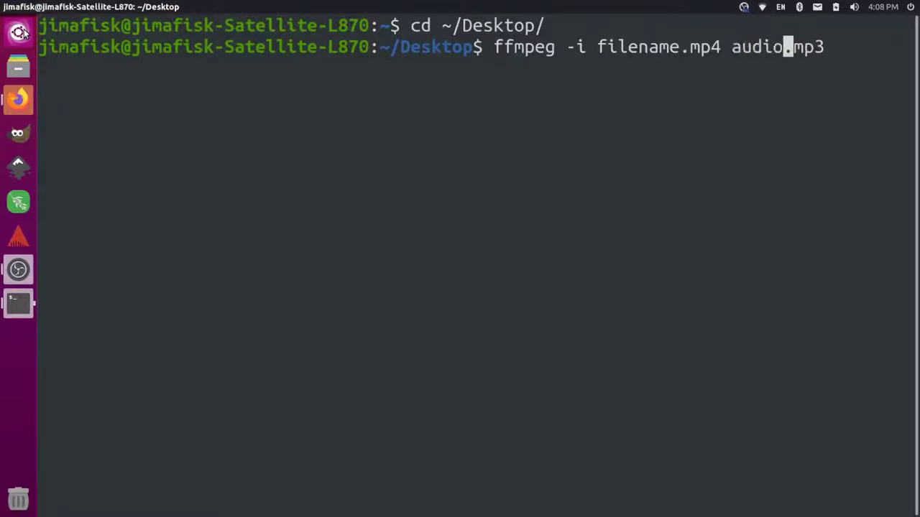
{"action": "type", "text": "_output"}
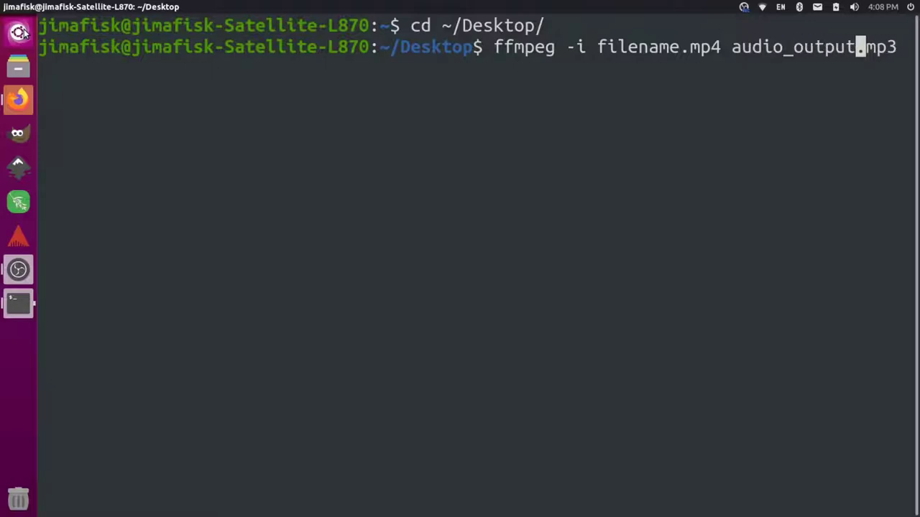
{"action": "key", "text": "Left"}
{"action": "key", "text": "Left"}
{"action": "key", "text": "Left"}
{"action": "key", "text": "Left"}
{"action": "key", "text": "Left"}
{"action": "key", "text": "Left"}
{"action": "key", "text": "Left"}
{"action": "key", "text": "Left"}
{"action": "key", "text": "Left"}
{"action": "key", "text": "Left"}
{"action": "key", "text": "Left"}
{"action": "key", "text": "Left"}
{"action": "key", "text": "BackSpace"}
{"action": "key", "text": "BackSpace"}
{"action": "key", "text": "BackSpace"}
{"action": "key", "text": "BackSpace"}
{"action": "key", "text": "BackSpace"}
{"action": "key", "text": "BackSpace"}
{"action": "key", "text": "BackSpace"}
{"action": "key", "text": "BackSpace"}
{"action": "key", "text": "BackSpace"}
{"action": "key", "text": "BackSpace"}
{"action": "key", "text": "BackSpace"}
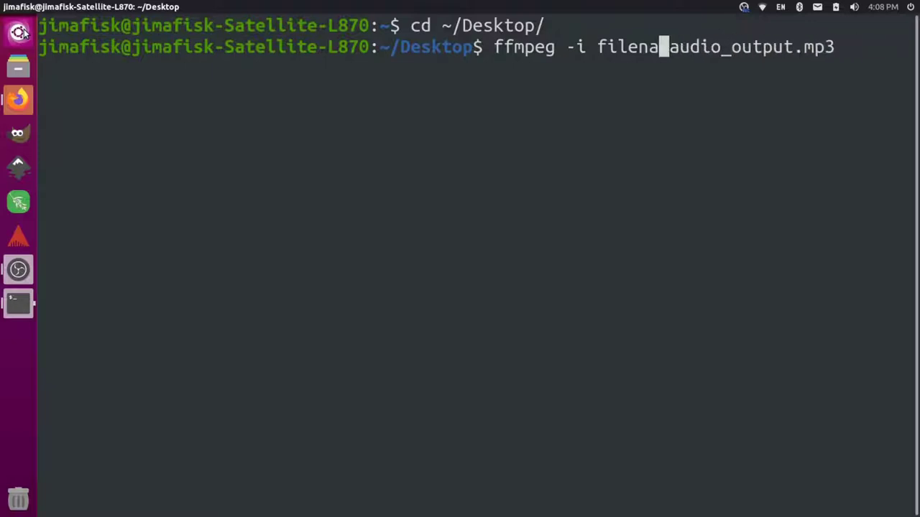
{"action": "key", "text": "BackSpace"}
{"action": "key", "text": "BackSpace"}
{"action": "type", "text": "20"}
{"action": "key", "text": "Tab"}
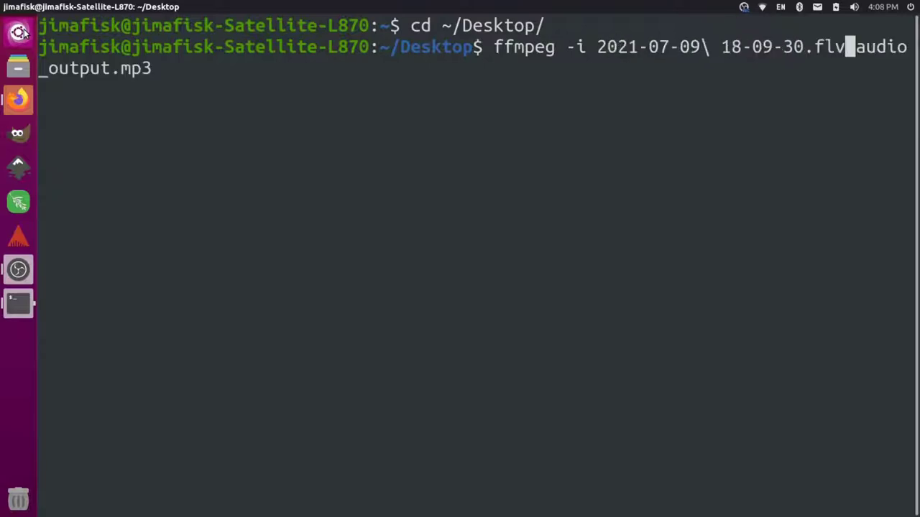
Check the recording's file name on the desktop, then return to the terminal
{"action": "key", "text": "alt+Tab"}
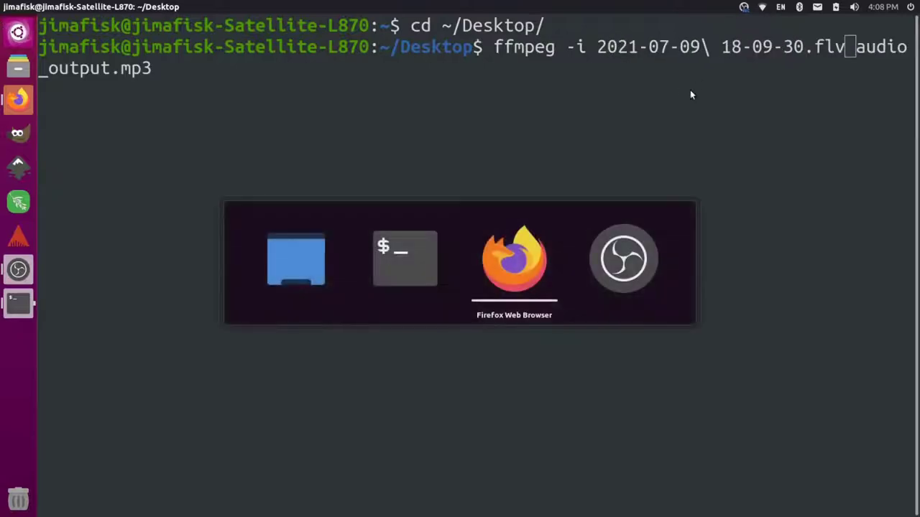
{"action": "key", "text": "Tab"}
{"action": "key", "text": "Tab"}
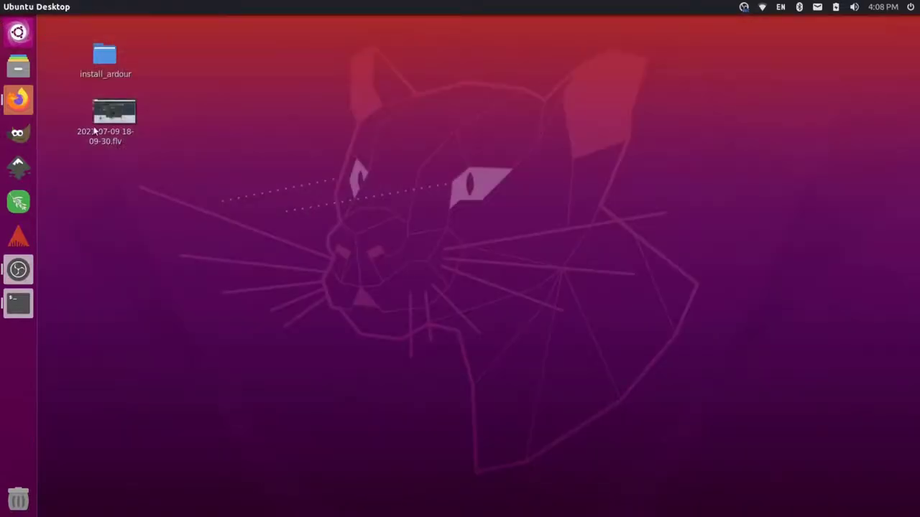
{"action": "left_click", "coordinate": [131, 143]}
{"action": "key", "text": "alt+Tab"}
{"action": "key", "text": "Tab"}
{"action": "key", "text": "alt+shift+Tab"}
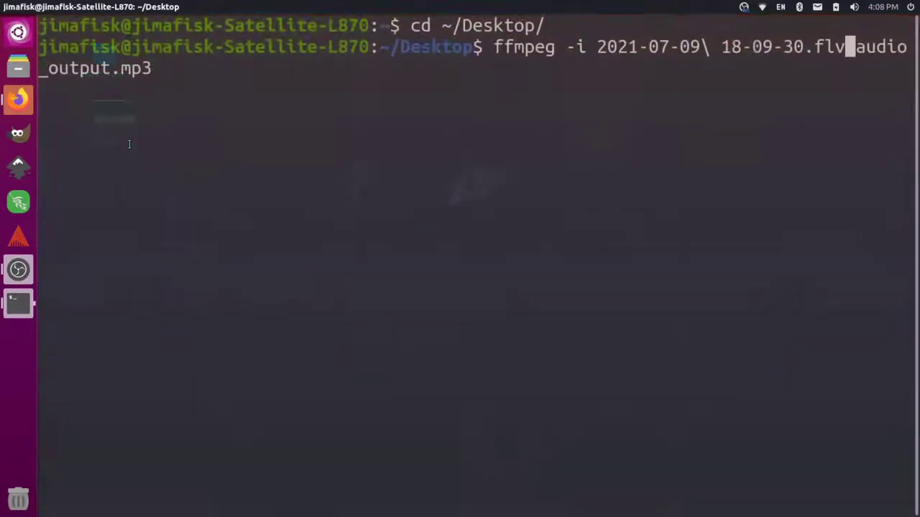
Run the conversion and list the Desktop folder to confirm audio_output.mp3 exists
{"action": "key", "text": "Return"}
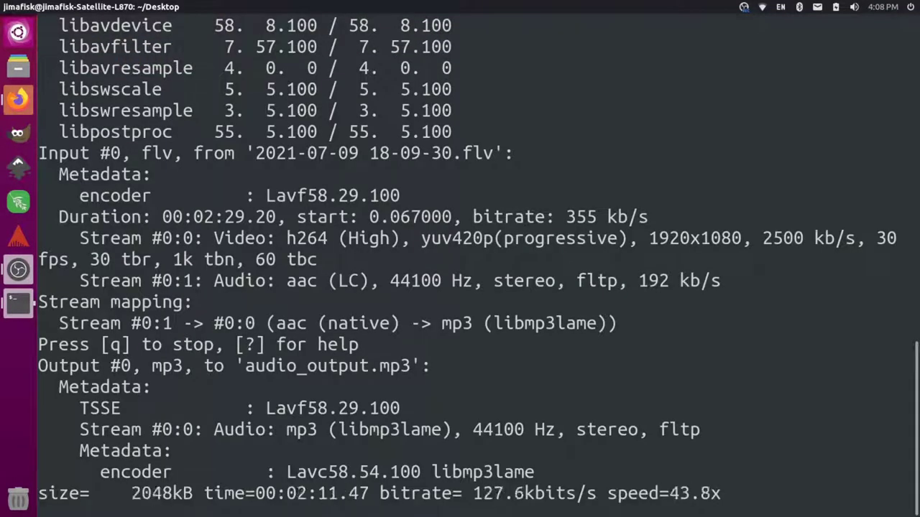
{"action": "type", "text": "ll"}
{"action": "key", "text": "Return"}
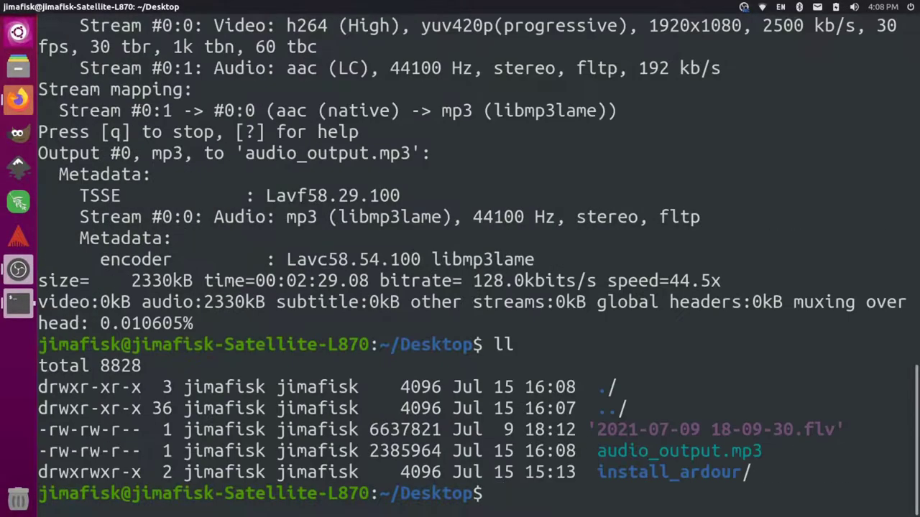
{"action": "left_click_drag", "start_coordinate": [607, 452], "coordinate": [761, 460]}
Show the desktop, select the new audio_output.mp3 icon, and bring Firefox back to front
{"action": "key", "text": "alt+Tab"}
{"action": "key", "text": "alt+shift+Tab"}
{"action": "key", "text": "alt+shift+Tab"}
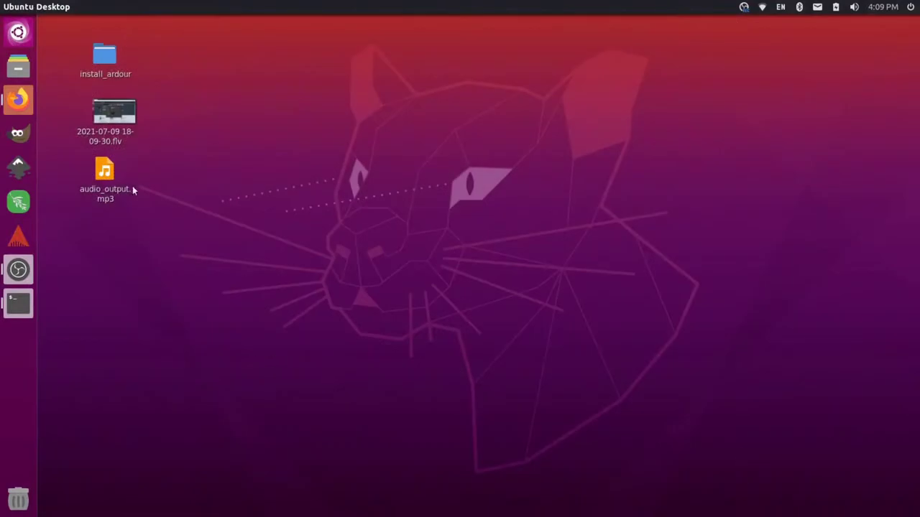
{"action": "left_click", "coordinate": [107, 184]}
{"action": "key", "text": "alt+Tab"}
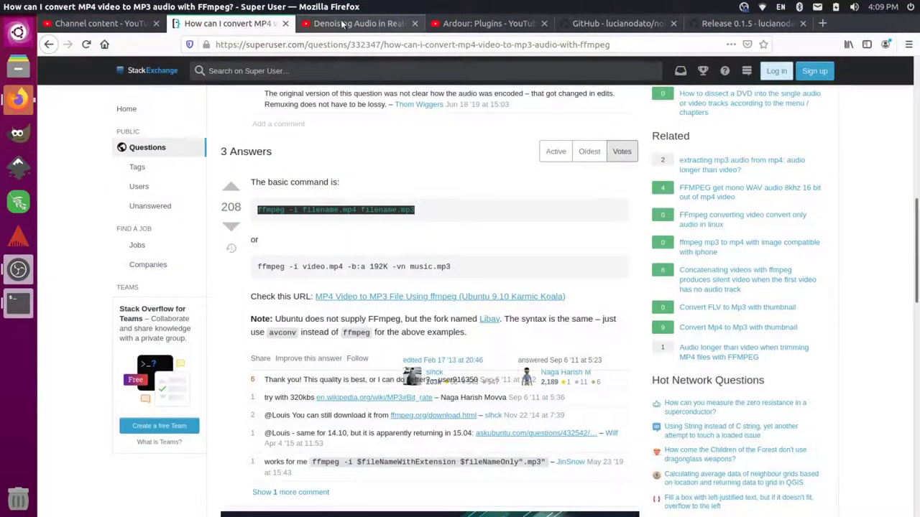
Like the 'Ardour: Plugins' YouTube video and return to the denoising video page
{"action": "left_click", "coordinate": [343, 24]}
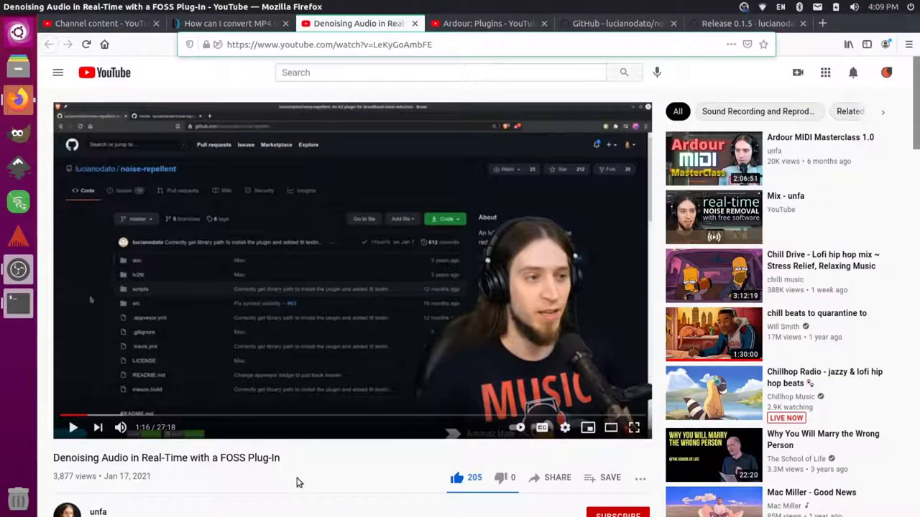
{"action": "scroll", "coordinate": [309, 476], "scroll_direction": "down", "scroll_amount": 2}
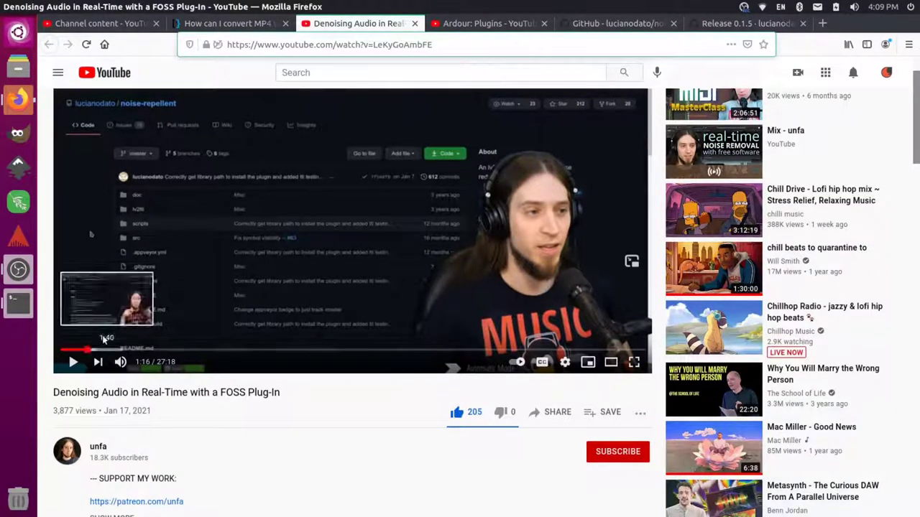
{"action": "left_click", "coordinate": [454, 29]}
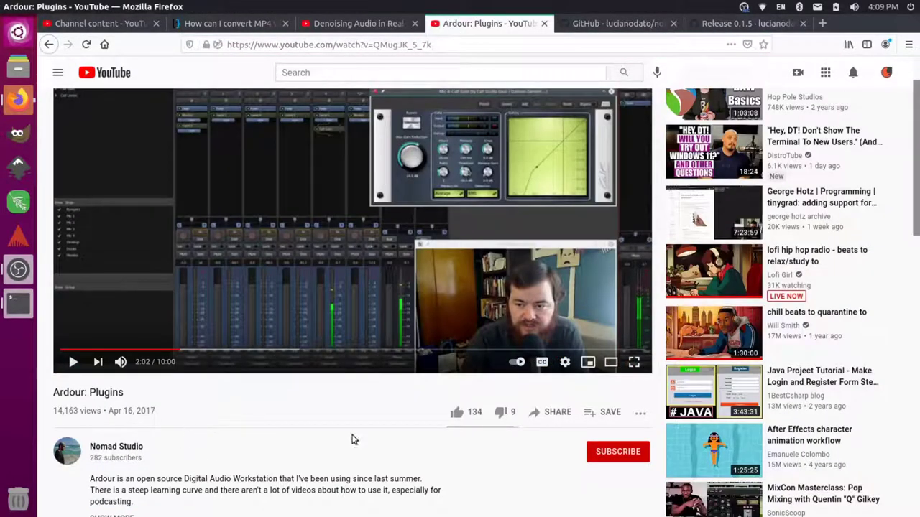
{"action": "left_click", "coordinate": [457, 412]}
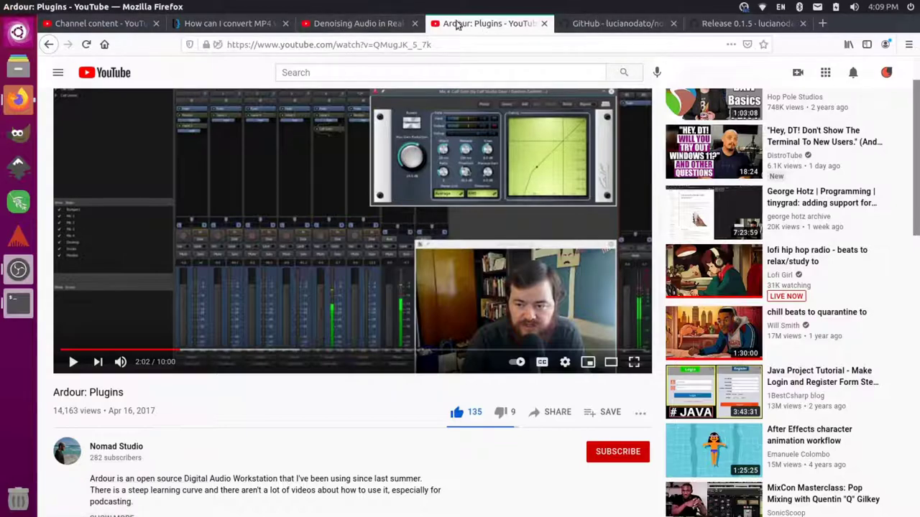
{"action": "left_click", "coordinate": [382, 24]}
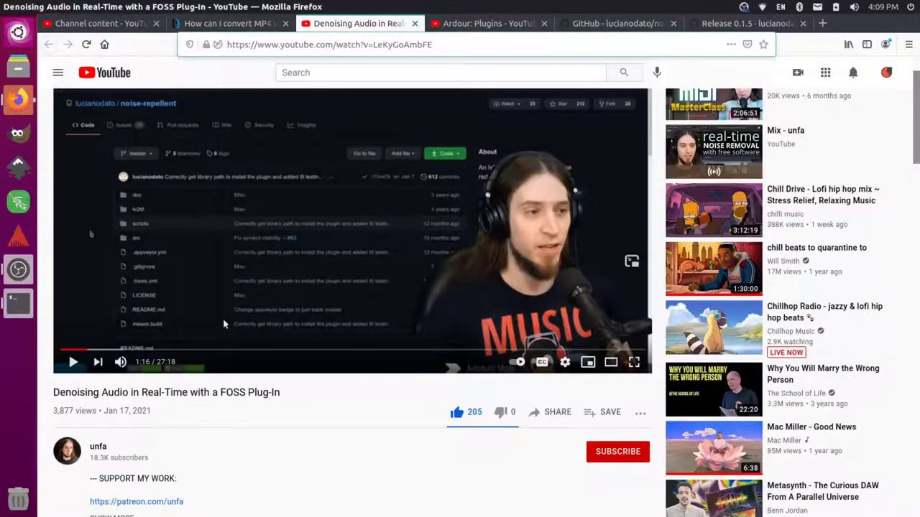
Review the noise-repellent README's installation commands and close the extra Release 0.1.5 tab
{"action": "left_click", "coordinate": [605, 23]}
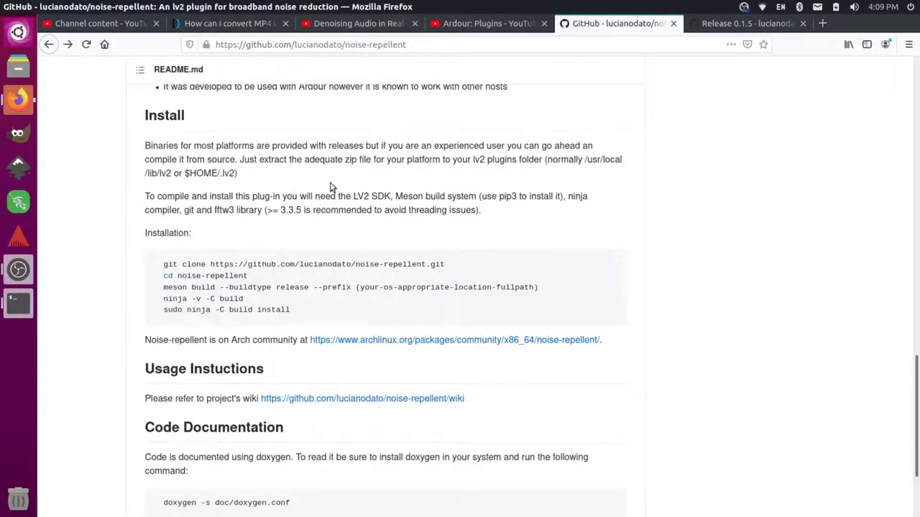
{"action": "scroll", "coordinate": [705, 183], "scroll_direction": "up", "scroll_amount": 3}
{"action": "scroll", "coordinate": [694, 180], "scroll_direction": "up", "scroll_amount": 10}
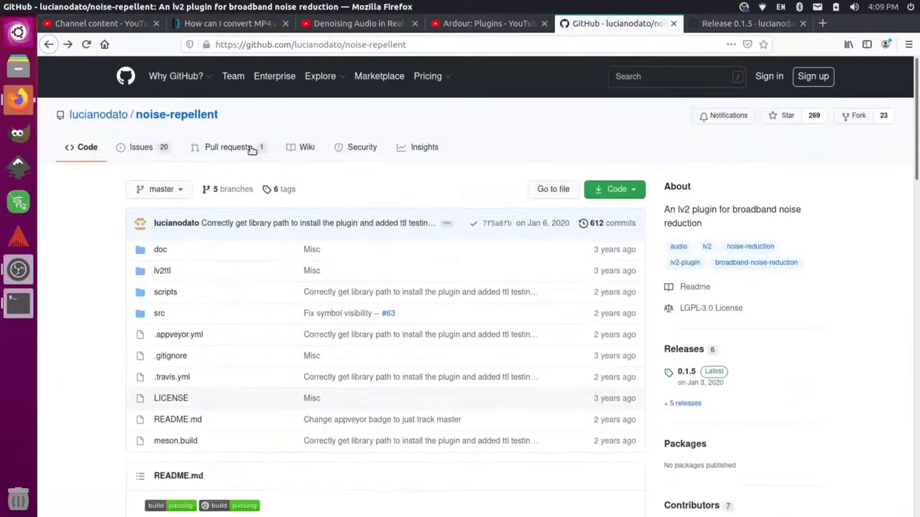
{"action": "scroll", "coordinate": [366, 144], "scroll_direction": "down", "scroll_amount": 15}
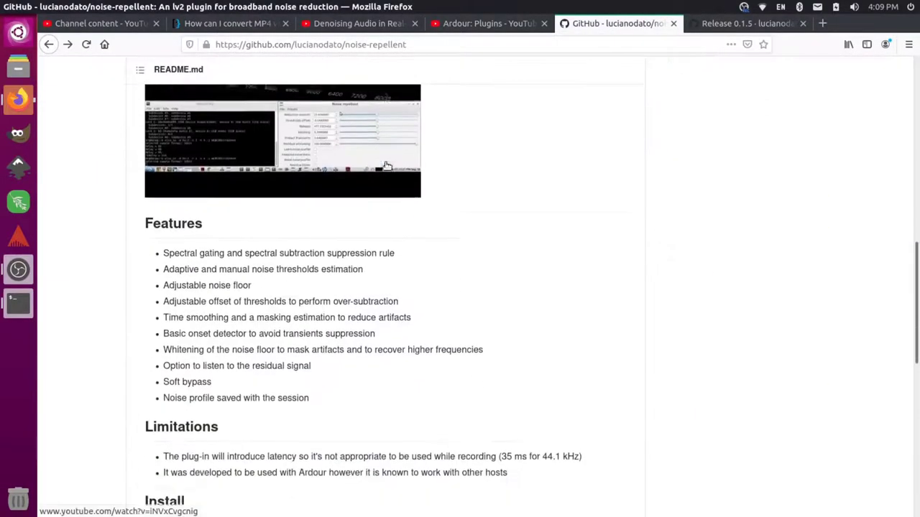
{"action": "scroll", "coordinate": [370, 173], "scroll_direction": "down", "scroll_amount": 3}
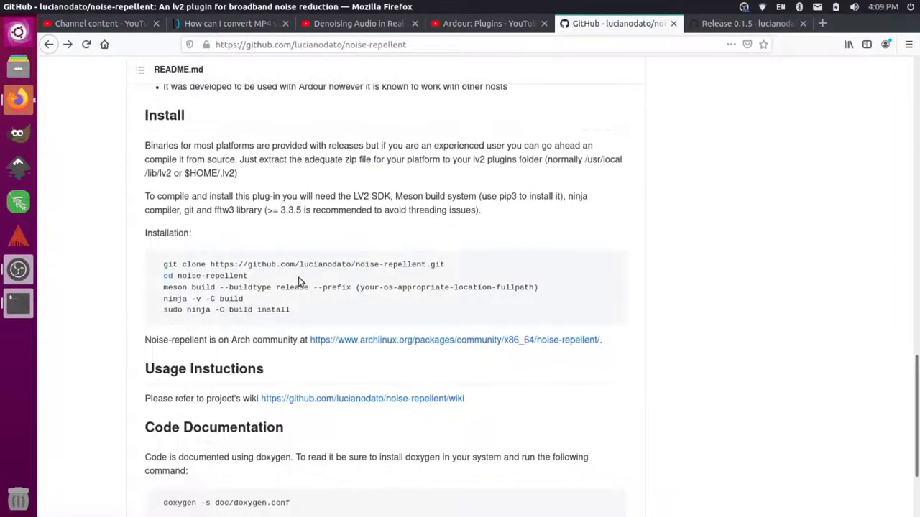
{"action": "left_click_drag", "start_coordinate": [163, 264], "coordinate": [332, 323]}
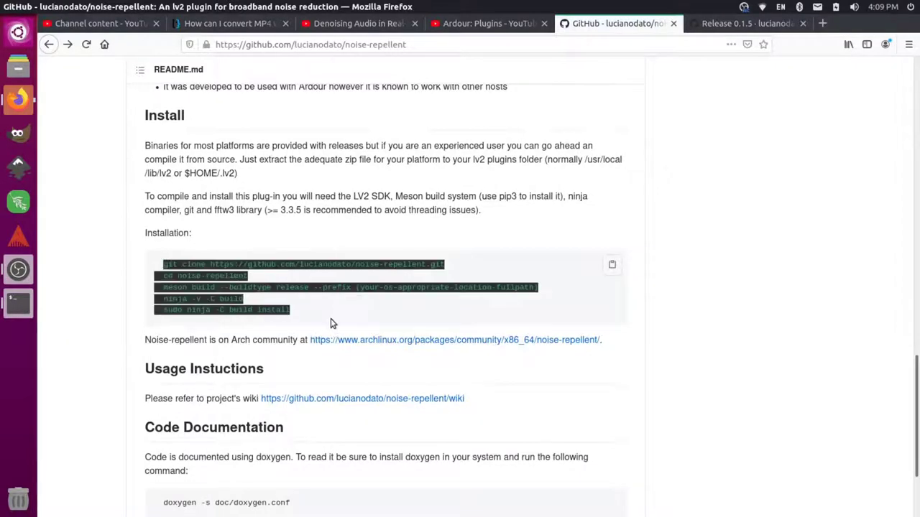
{"action": "left_click", "coordinate": [342, 320]}
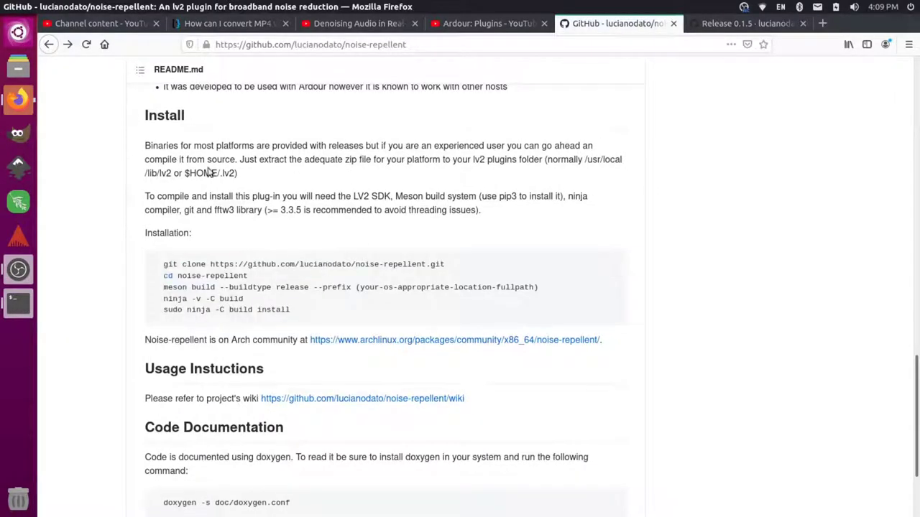
{"action": "scroll", "coordinate": [827, 216], "scroll_direction": "up", "scroll_amount": 10}
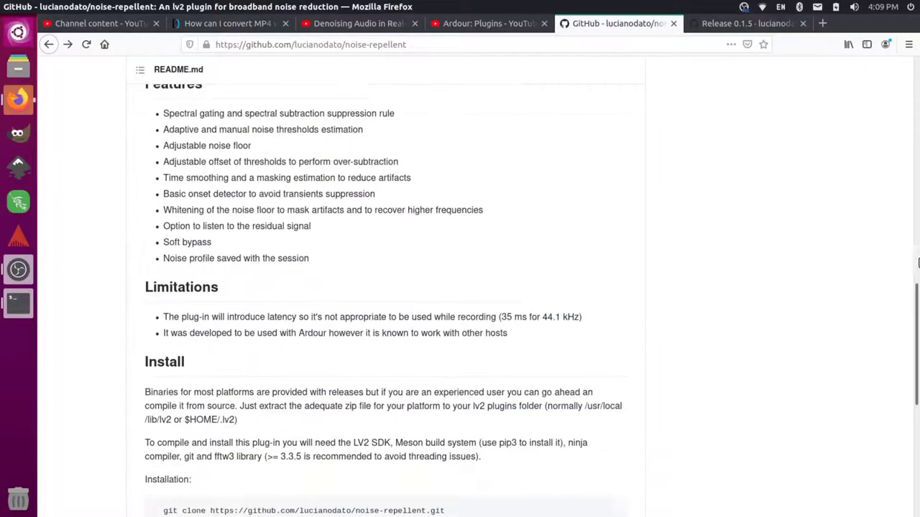
{"action": "scroll", "coordinate": [899, 144], "scroll_direction": "up", "scroll_amount": 8}
{"action": "scroll", "coordinate": [887, 69], "scroll_direction": "down", "scroll_amount": 1}
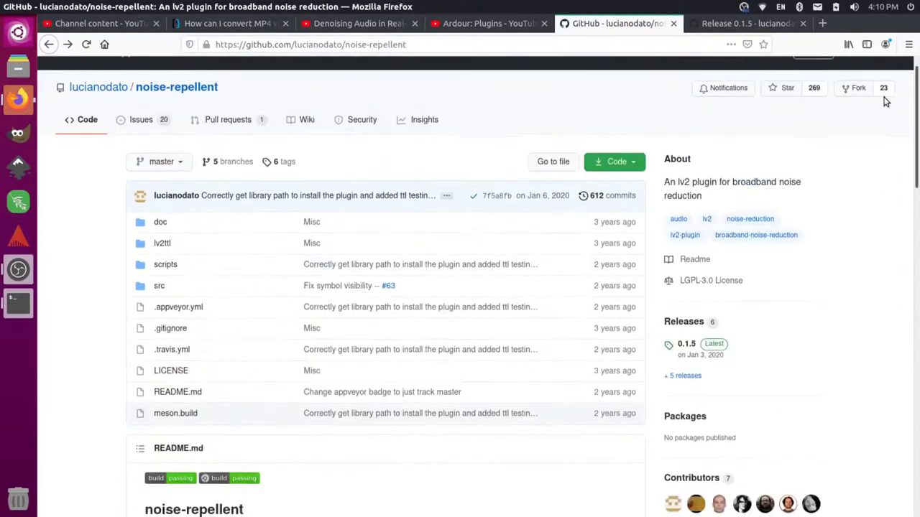
{"action": "left_click", "coordinate": [803, 24]}
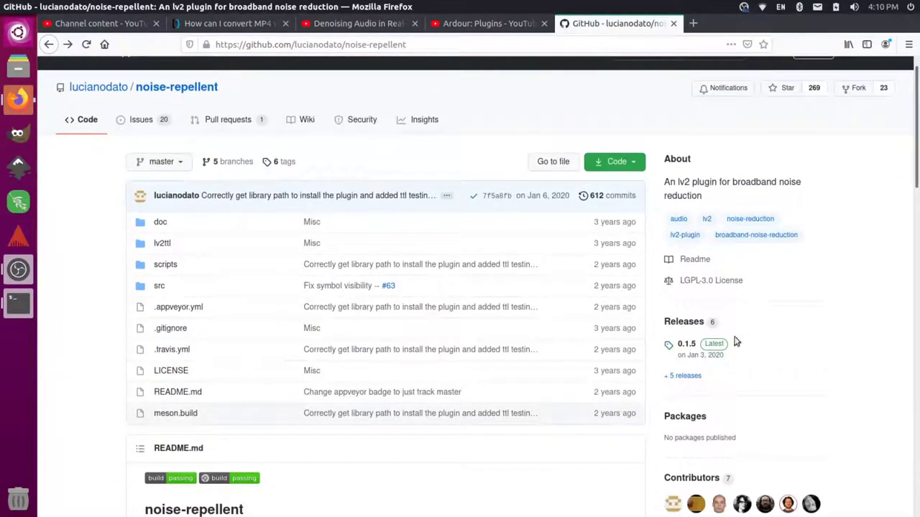
Download noise-repellent-0.1.5-linux-amd64.zip from the 0.1.5 release page
{"action": "middle_click", "coordinate": [690, 346]}
{"action": "left_click", "coordinate": [711, 28]}
{"action": "scroll", "coordinate": [431, 288], "scroll_direction": "down", "scroll_amount": 3}
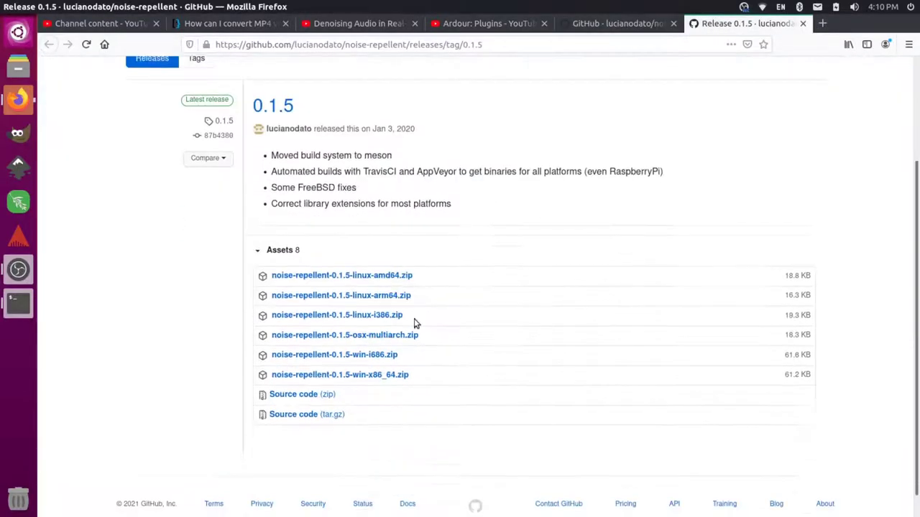
{"action": "left_click", "coordinate": [392, 279]}
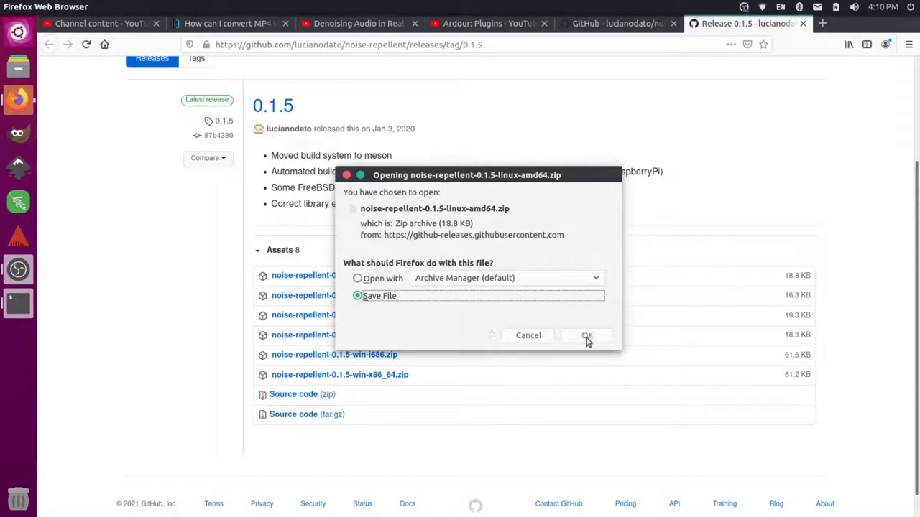
{"action": "left_click", "coordinate": [586, 336]}
Return to the repository README and scroll to its Install instructions
{"action": "left_click", "coordinate": [618, 23]}
{"action": "scroll", "coordinate": [487, 259], "scroll_direction": "down", "scroll_amount": 15}
{"action": "scroll", "coordinate": [403, 272], "scroll_direction": "down", "scroll_amount": 8}
{"action": "scroll", "coordinate": [398, 248], "scroll_direction": "up", "scroll_amount": 9}
{"action": "scroll", "coordinate": [371, 243], "scroll_direction": "down", "scroll_amount": 2}
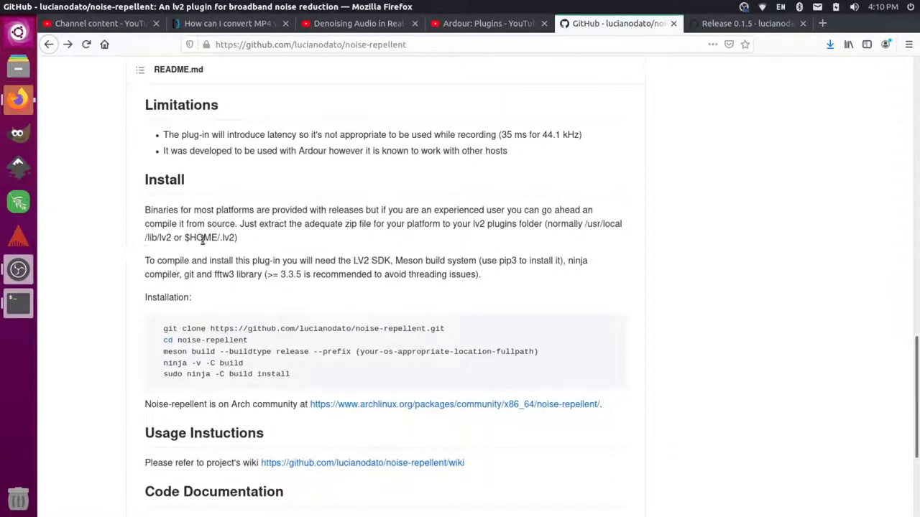
Extract the noise-repellent zip in Downloads with Extract Here, then select the README's /usr/local/lib/lv2 path
{"action": "left_click", "coordinate": [18, 67]}
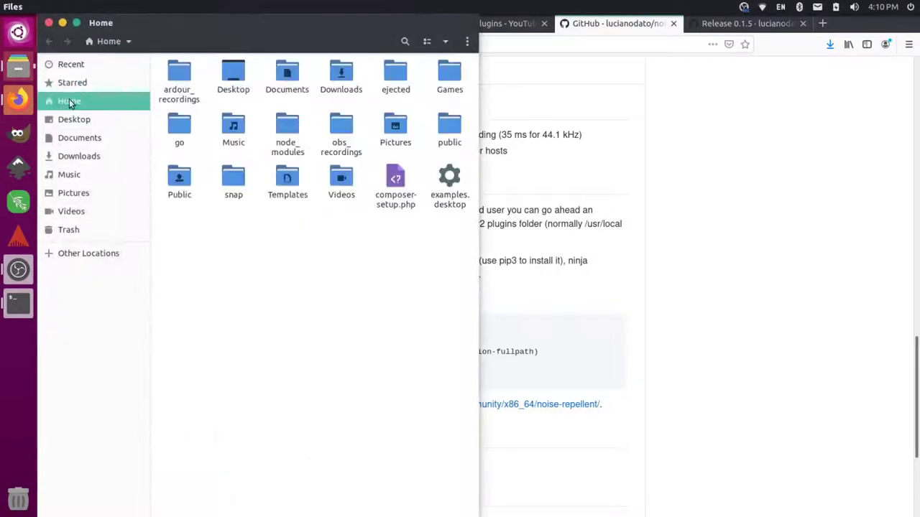
{"action": "left_click", "coordinate": [102, 156]}
{"action": "left_click", "coordinate": [197, 85]}
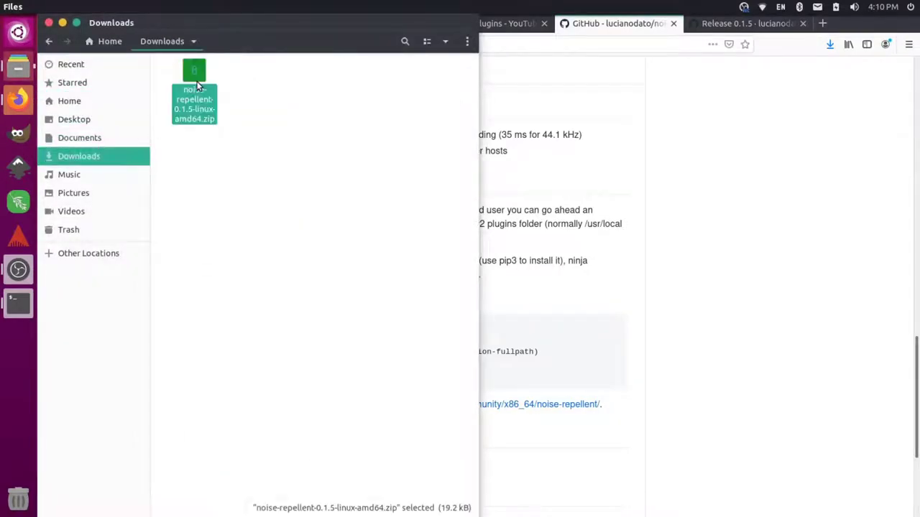
{"action": "right_click", "coordinate": [198, 85]}
{"action": "left_click", "coordinate": [240, 249]}
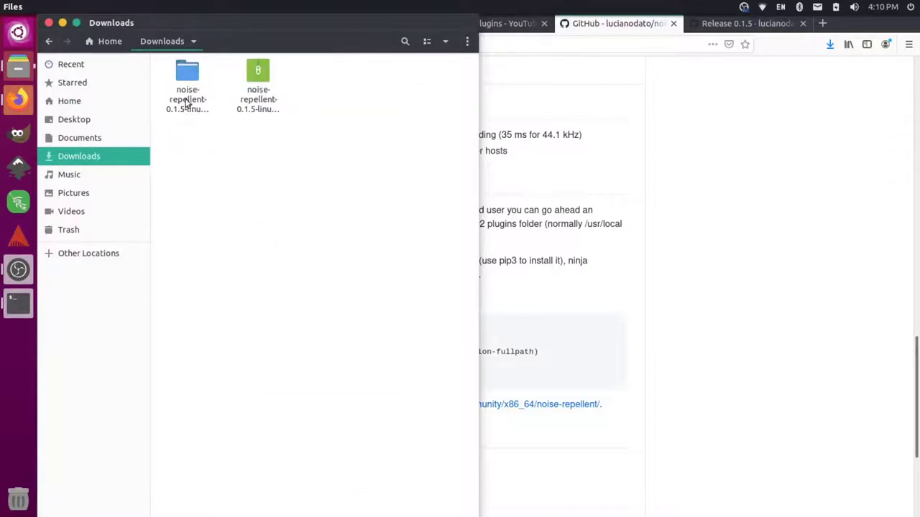
{"action": "left_click", "coordinate": [742, 210]}
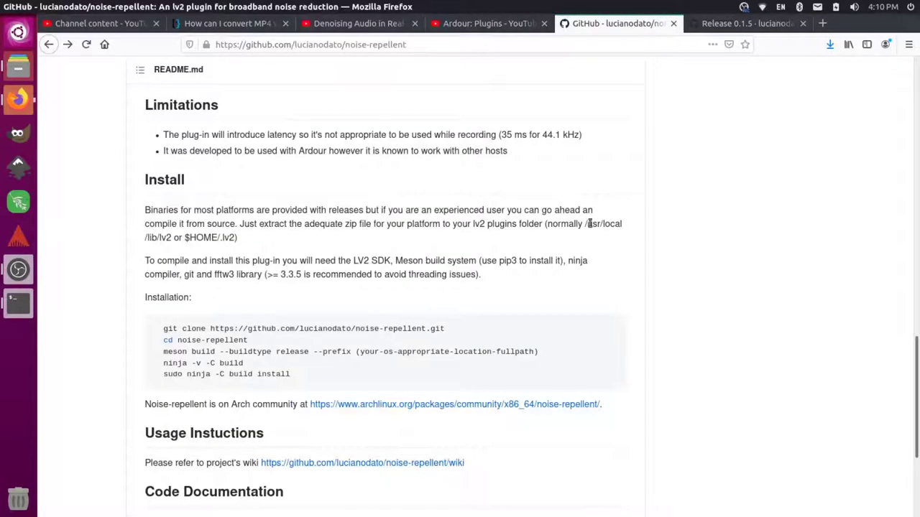
{"action": "left_click_drag", "start_coordinate": [584, 223], "coordinate": [173, 240]}
{"action": "key", "text": "ctrl+c"}
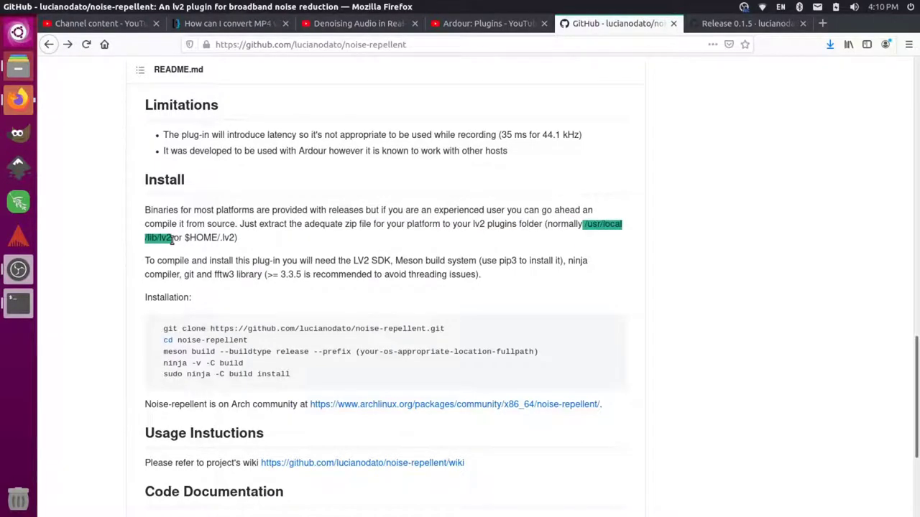
Change into ~/Downloads in the terminal and list its contents
{"action": "key", "text": "alt+Tab"}
{"action": "key", "text": "alt+Tab"}
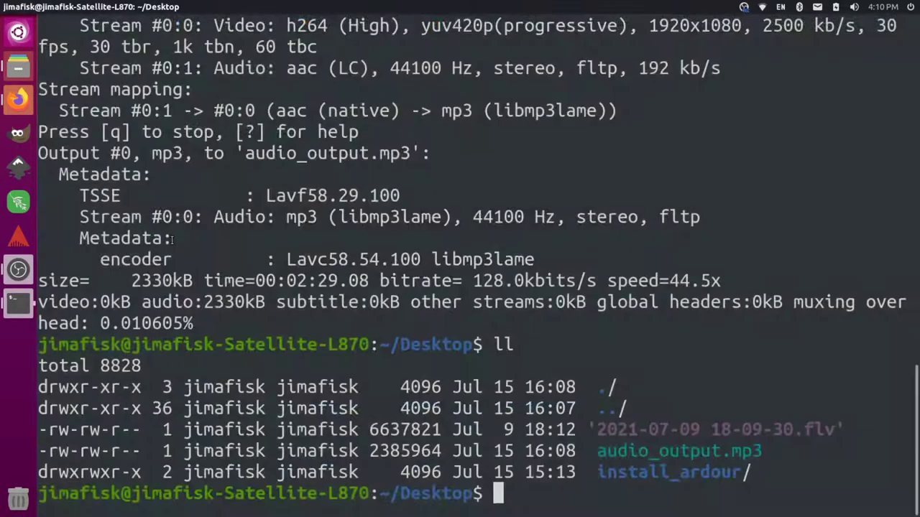
{"action": "type", "text": "cd ~/Do"}
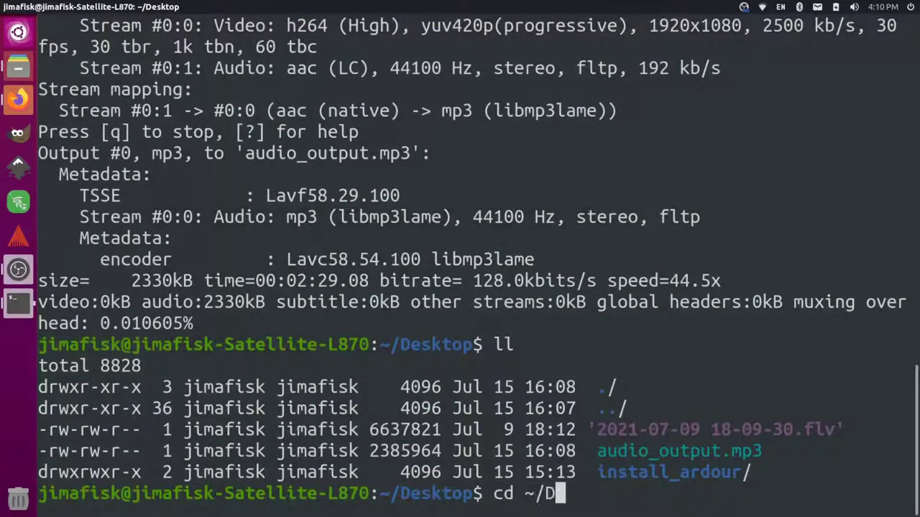
{"action": "key", "text": "Tab"}
{"action": "key", "text": "Return"}
{"action": "type", "text": "ll"}
{"action": "key", "text": "Return"}
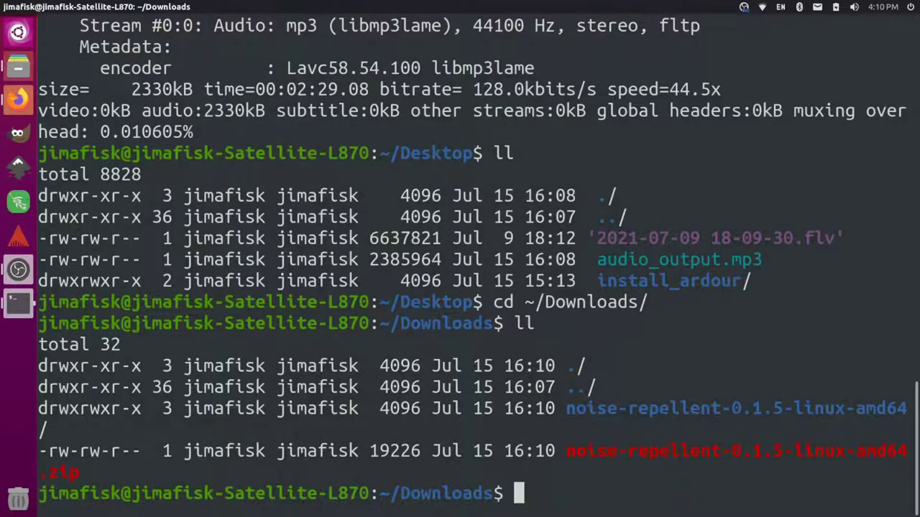
Try moving the noise-repellent folder to /usr/local/lib/lv2/., which fails, then cancel the recalled command
{"action": "type", "text": "mv n"}
{"action": "key", "text": "Tab"}
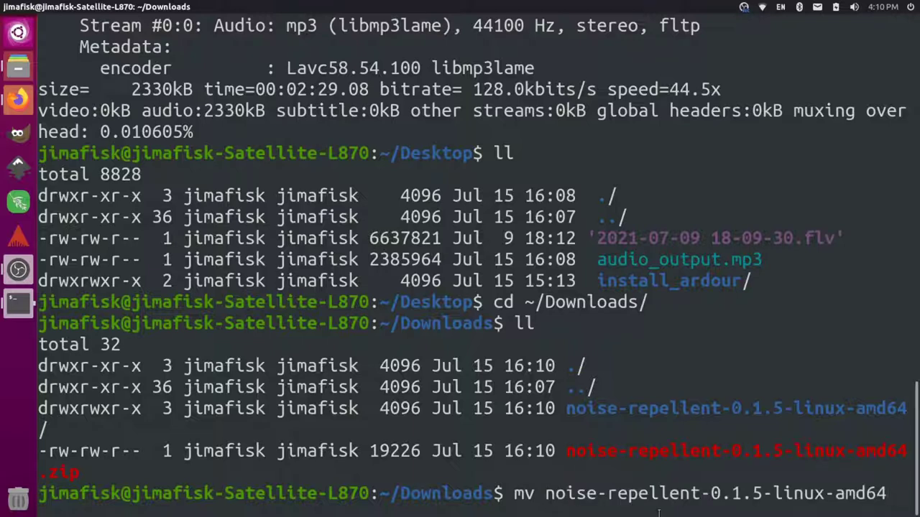
{"action": "key", "text": "ctrl+shift+v"}
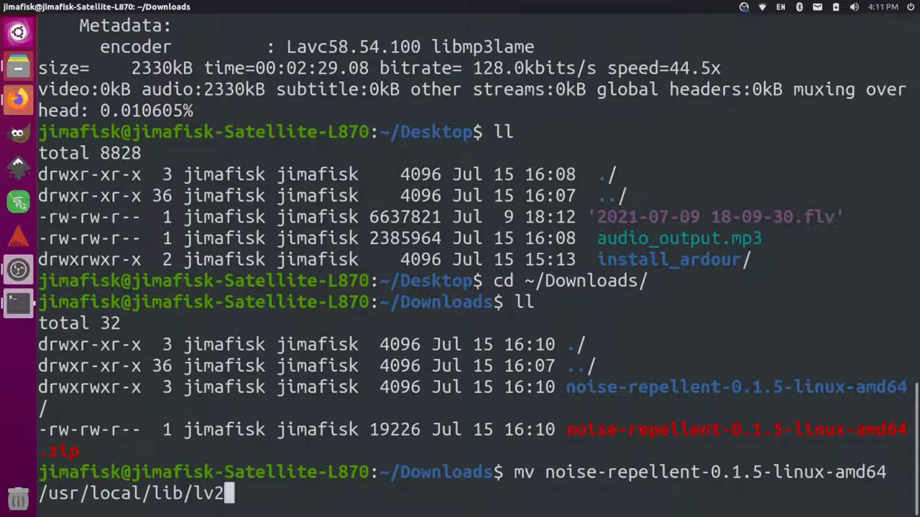
{"action": "type", "text": "/."}
{"action": "key", "text": "Left"}
{"action": "key", "text": "Left"}
{"action": "key", "text": "Left"}
{"action": "key", "text": "Left"}
{"action": "key", "text": "Left"}
{"action": "key", "text": "Left"}
{"action": "key", "text": "Left"}
{"action": "key", "text": "Return"}
{"action": "key", "text": "Up"}
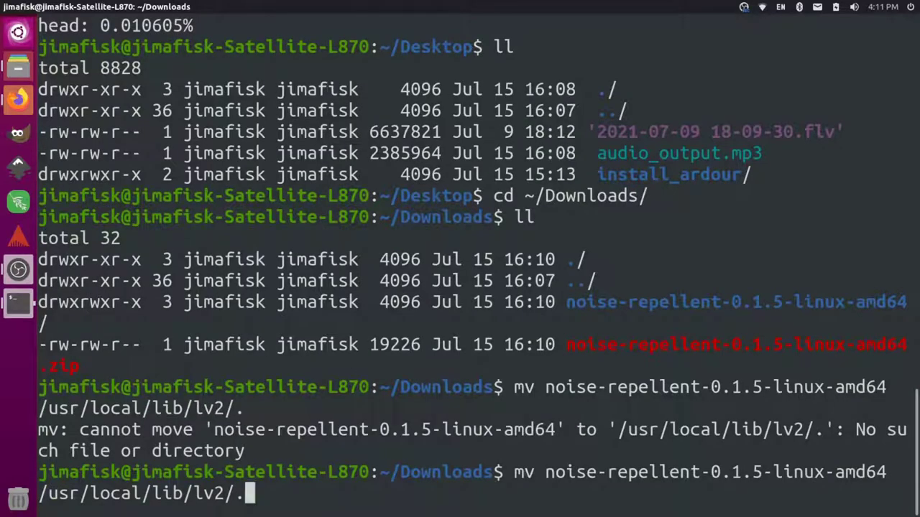
{"action": "key", "text": "ctrl+minus"}
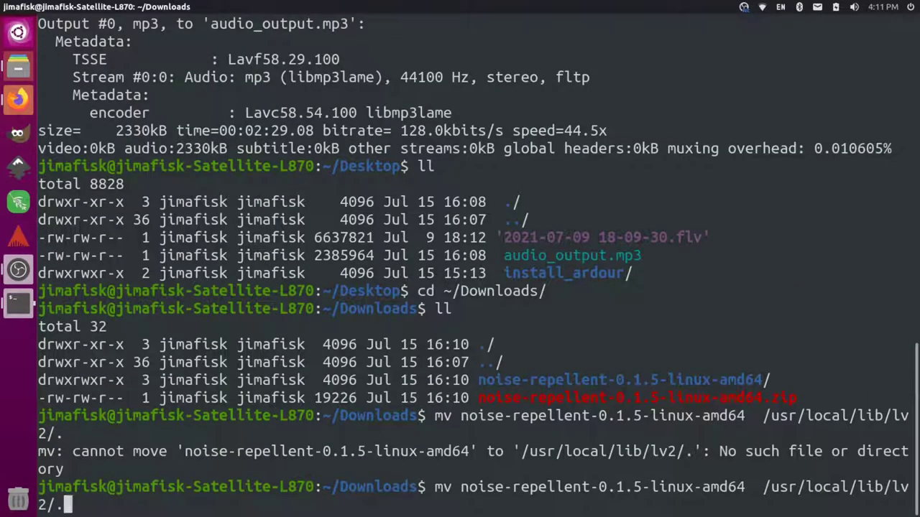
{"action": "key", "text": "ctrl+c"}
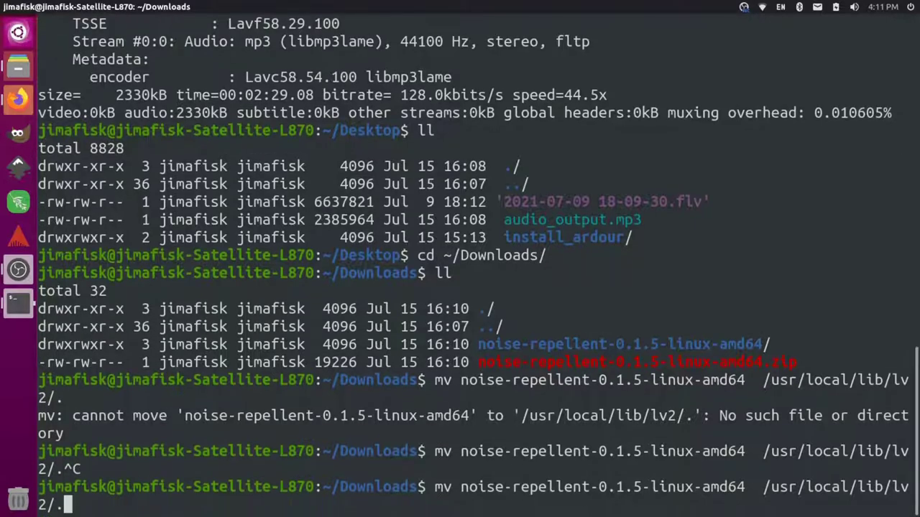
Relist Downloads, start a new mv with the extracted folder name, and copy the lv2 path
{"action": "type", "text": "ll"}
{"action": "key", "text": "Return"}
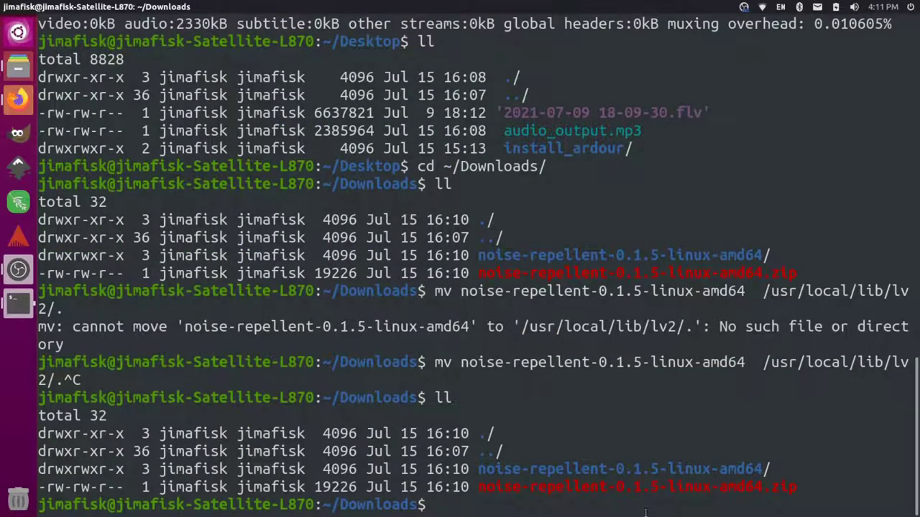
{"action": "left_click_drag", "start_coordinate": [478, 469], "coordinate": [763, 468]}
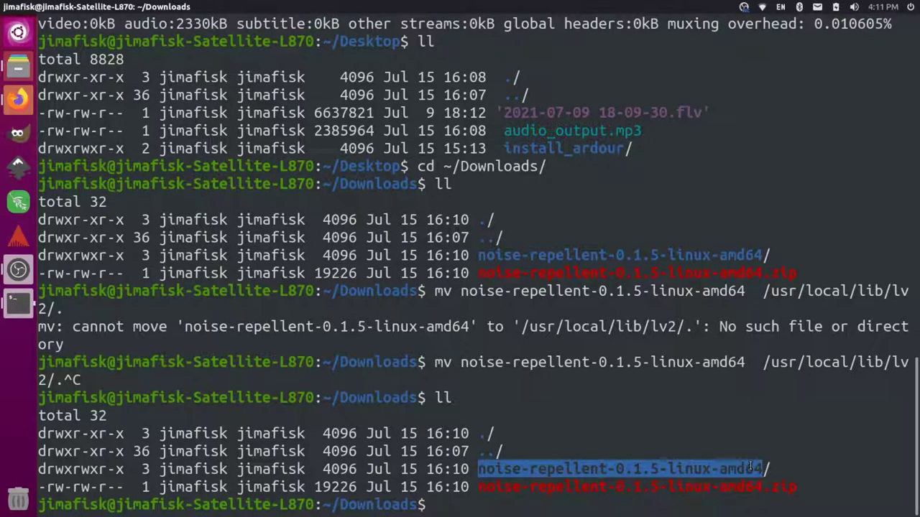
{"action": "type", "text": "mv"}
{"action": "key", "text": "ctrl+shift+v"}
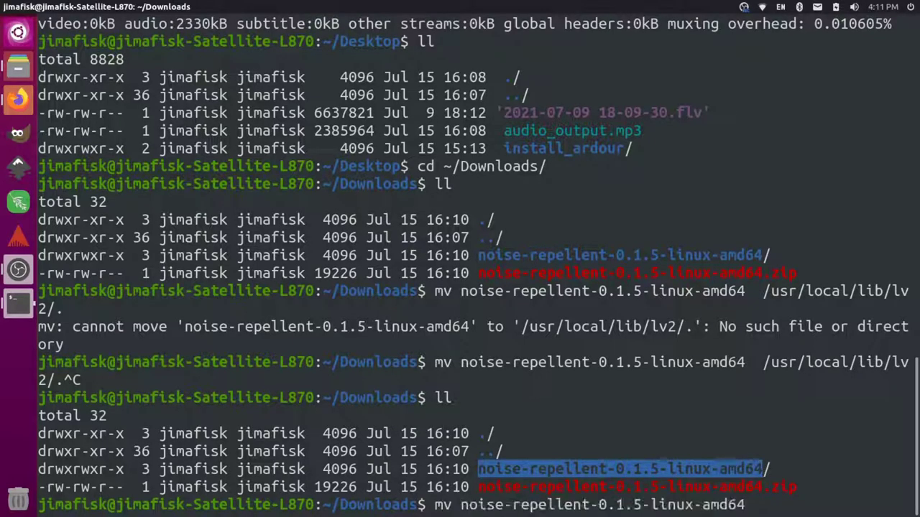
{"action": "key", "text": "alt+Tab"}
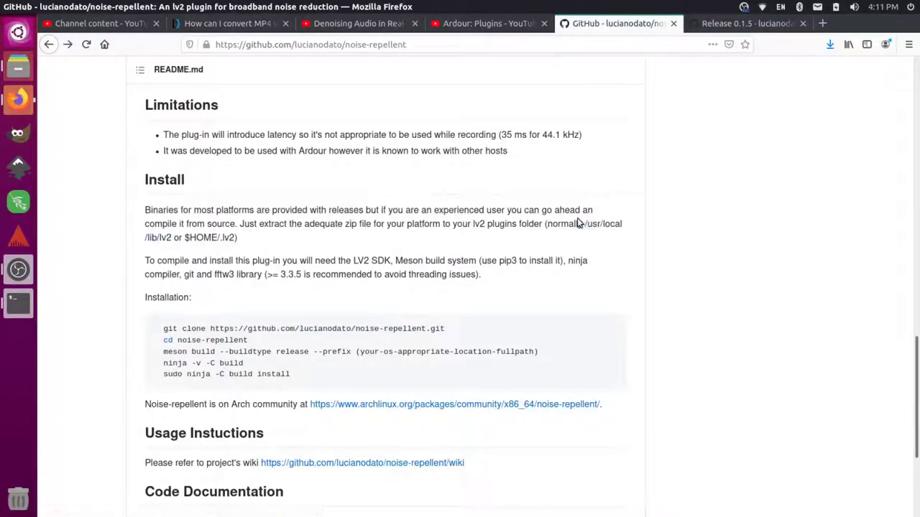
{"action": "left_click_drag", "start_coordinate": [586, 225], "coordinate": [177, 242]}
Complete the mv to /usr/local/lib/lv2 and run it, hitting Permission denied
{"action": "key", "text": "alt+Tab"}
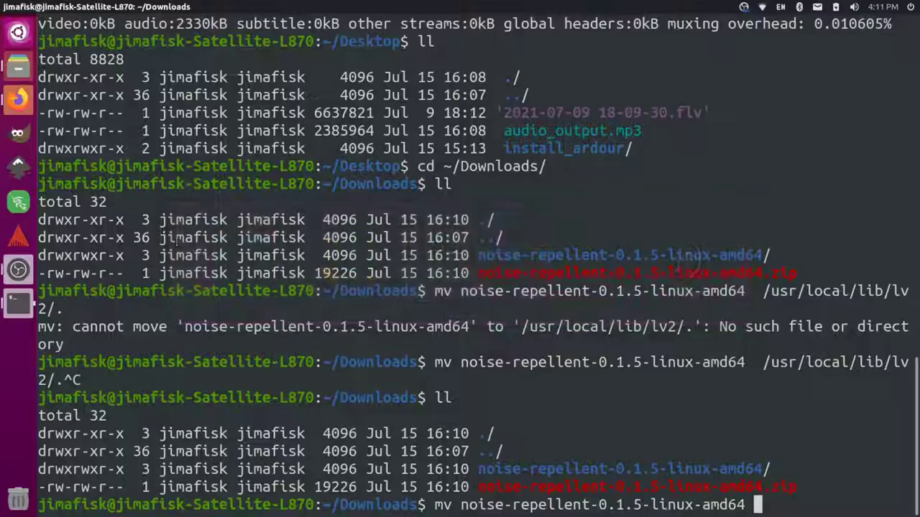
{"action": "middle_click", "coordinate": [177, 242]}
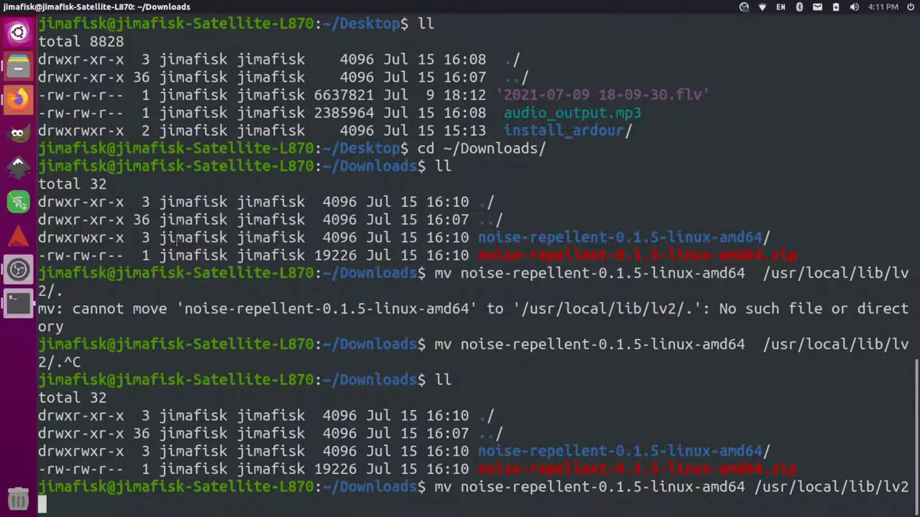
{"action": "key", "text": "Return"}
Rerun the move with sudo and enter the account password
{"action": "key", "text": "Up"}
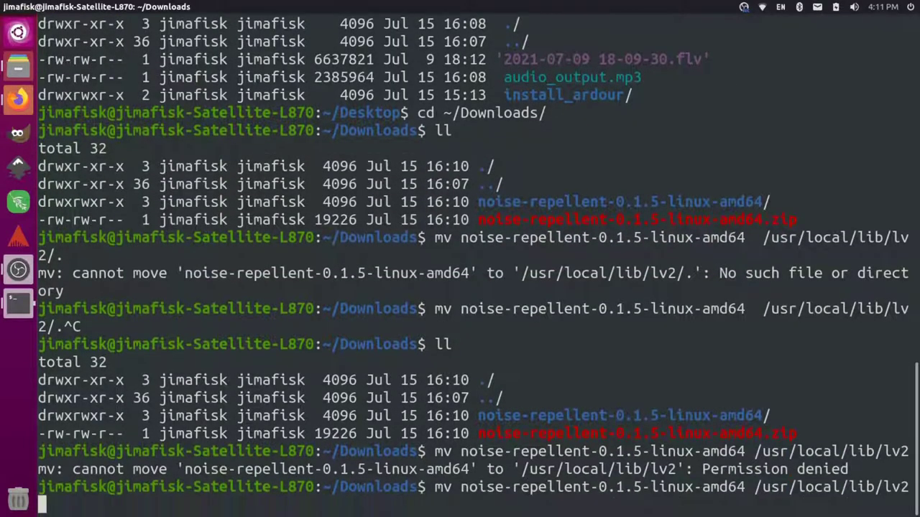
{"action": "key", "text": "Home"}
{"action": "type", "text": "sudo"}
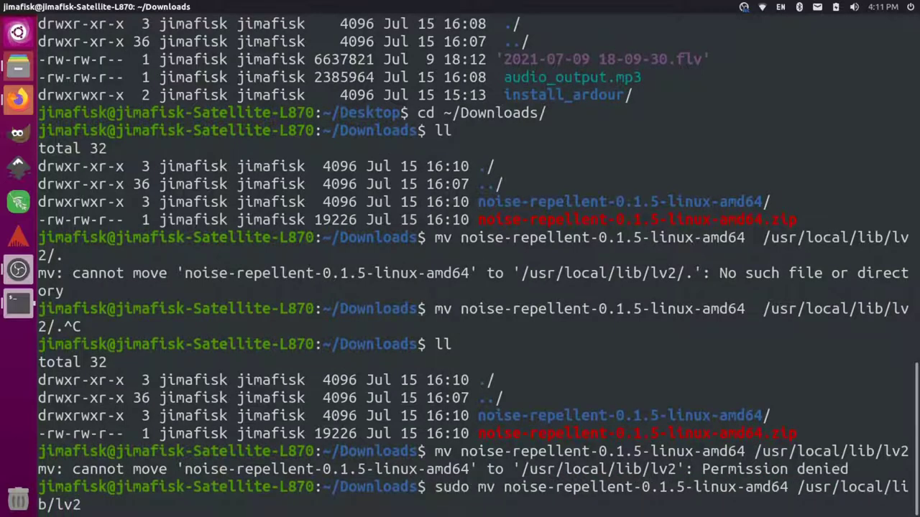
{"action": "key", "text": "Return"}
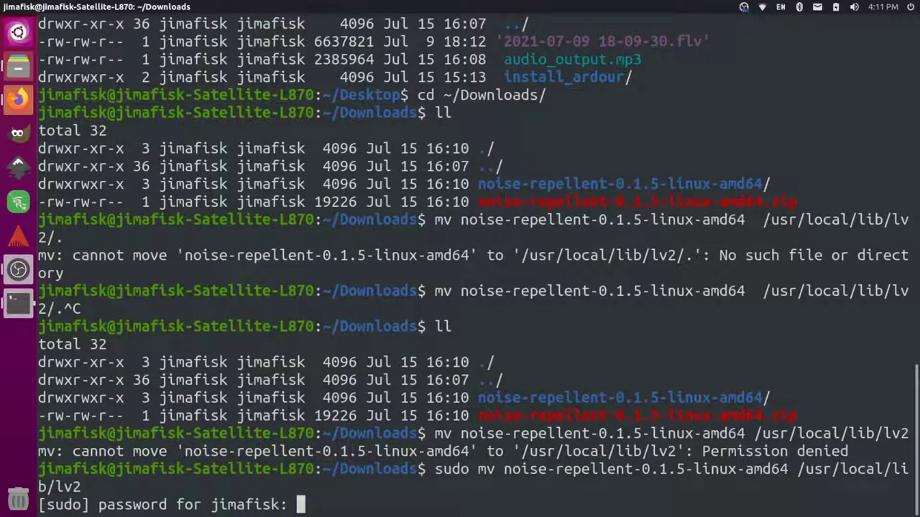
{"action": "key", "text": "Return"}
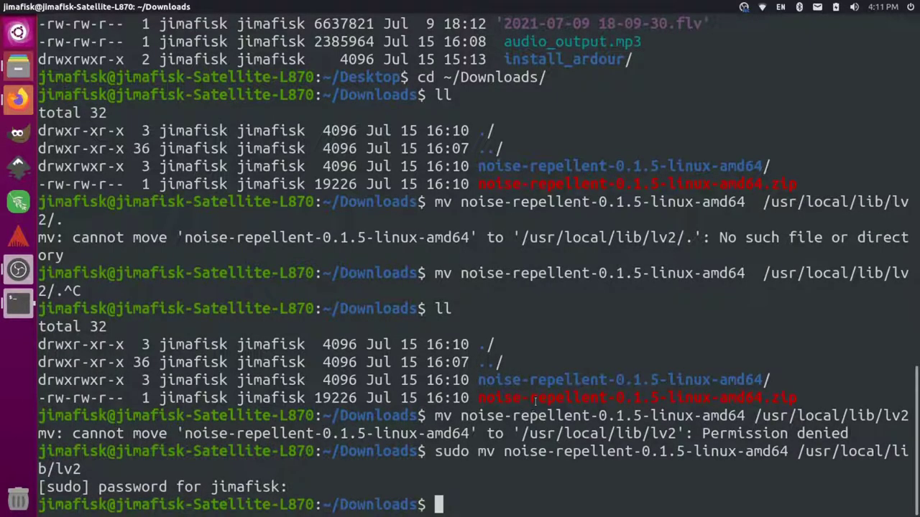
Launch Ardour, create a new empty session, start the audio engine, and dismiss the memory warning
{"action": "left_click", "coordinate": [15, 240]}
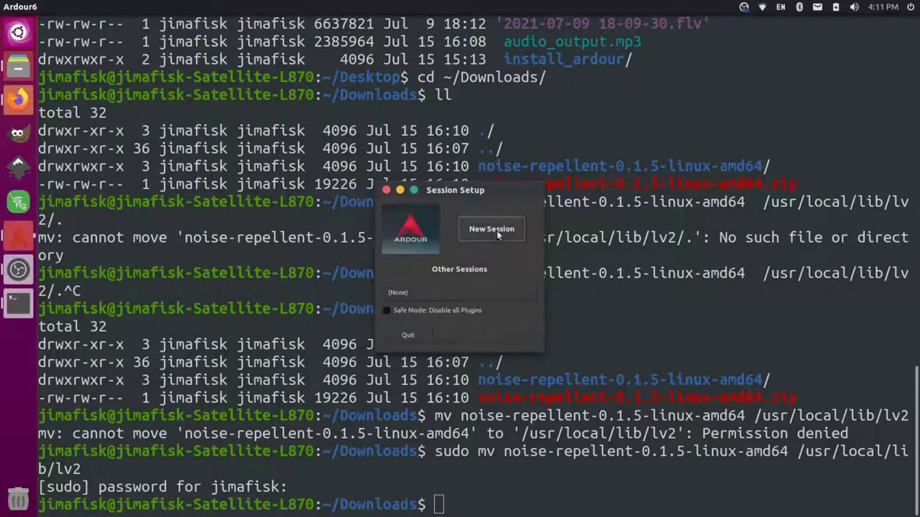
{"action": "left_click", "coordinate": [495, 232]}
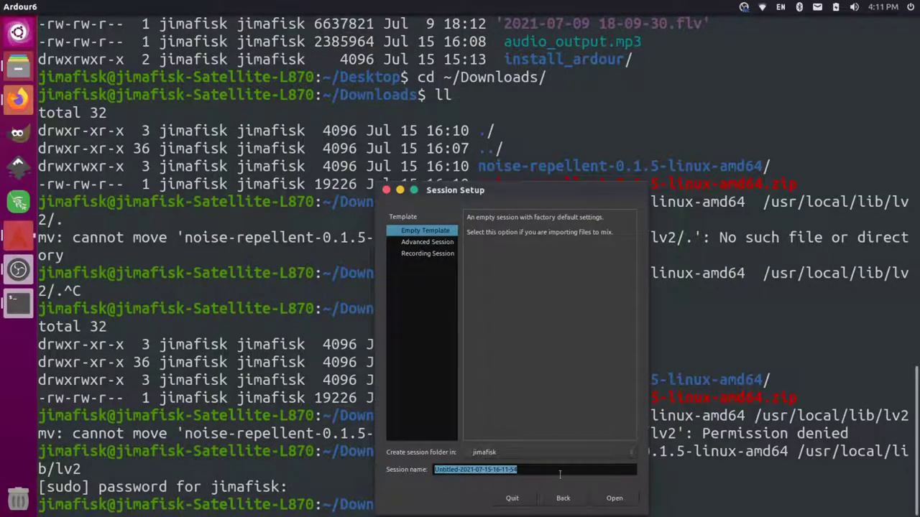
{"action": "left_click", "coordinate": [614, 498]}
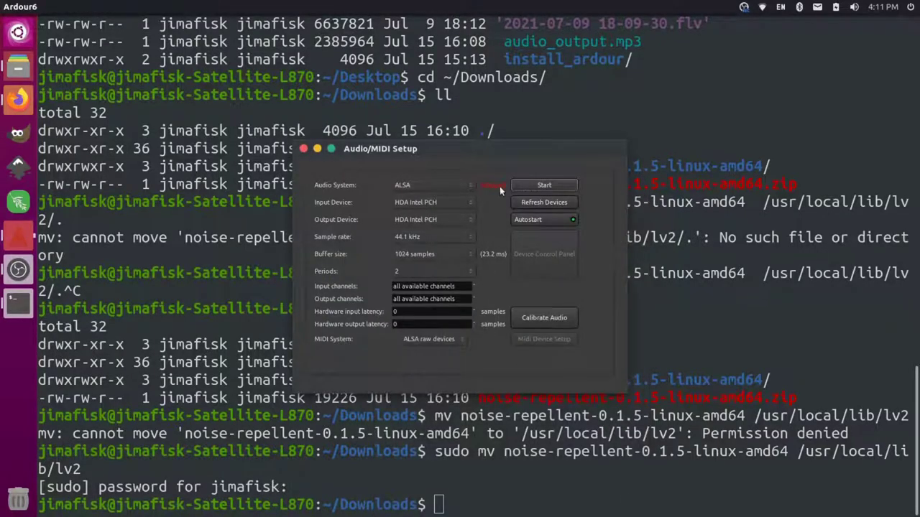
{"action": "left_click", "coordinate": [524, 182]}
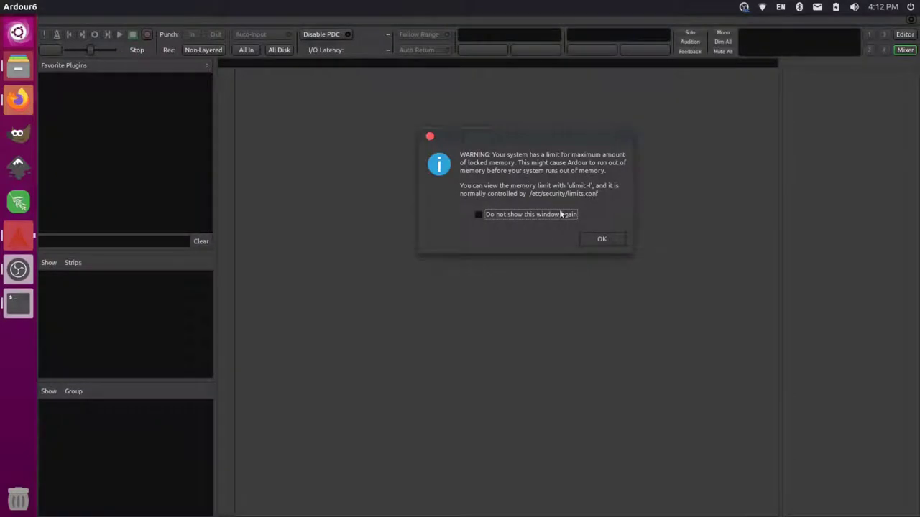
{"action": "left_click", "coordinate": [597, 241]}
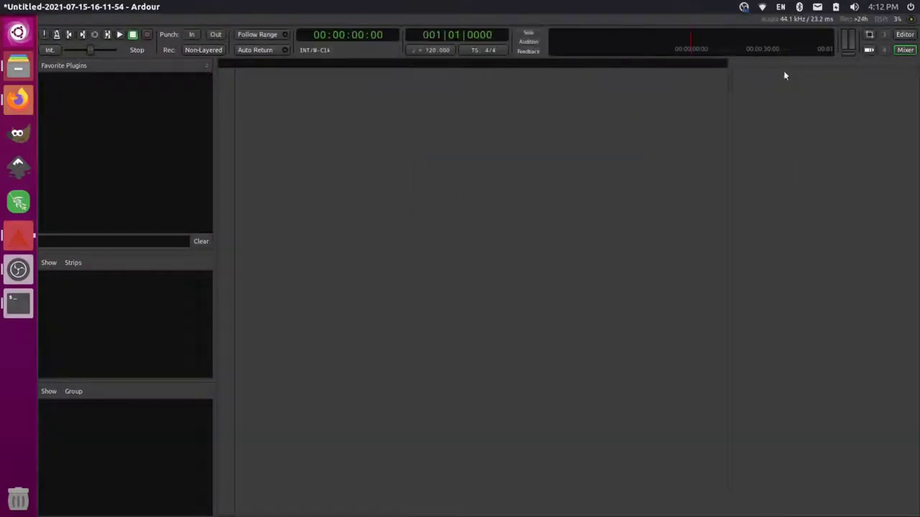
Add a mono audio track named Audio from the Mixer
{"action": "left_click", "coordinate": [905, 34]}
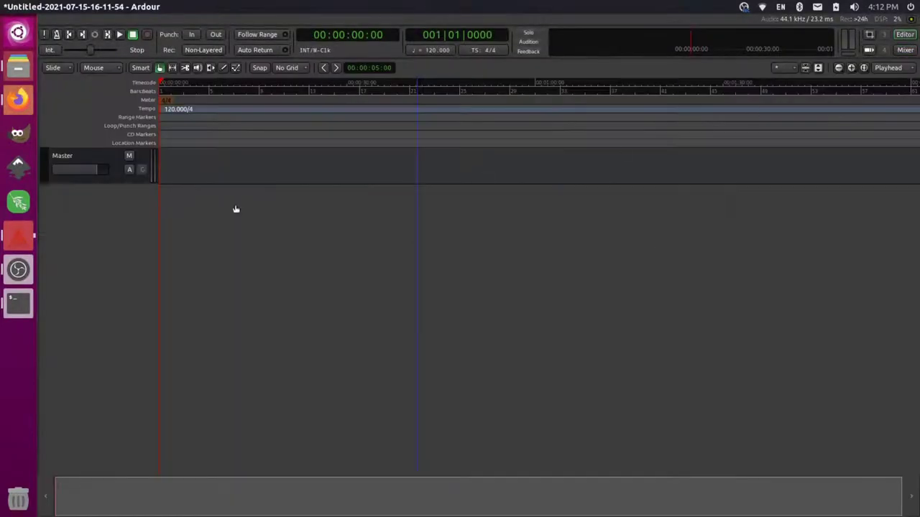
{"action": "double_click", "coordinate": [107, 209]}
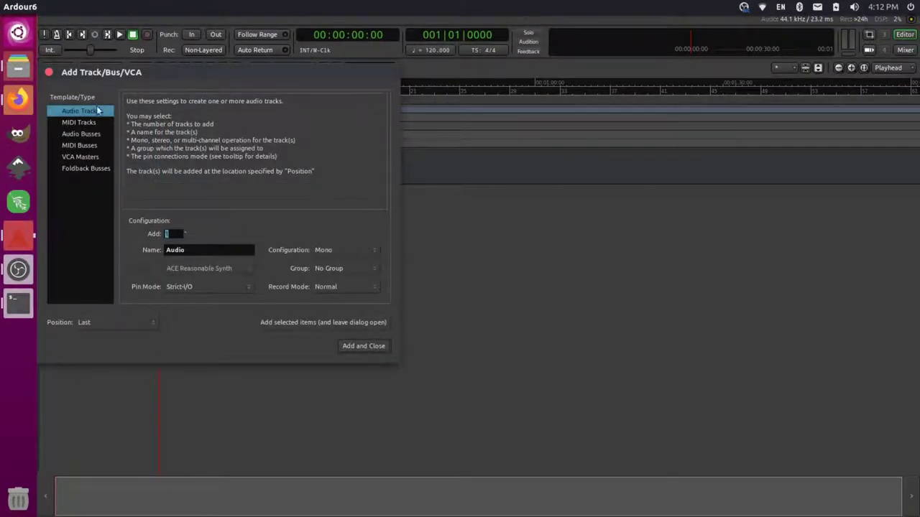
{"action": "left_click", "coordinate": [48, 71]}
{"action": "left_click", "coordinate": [903, 50]}
{"action": "double_click", "coordinate": [317, 142]}
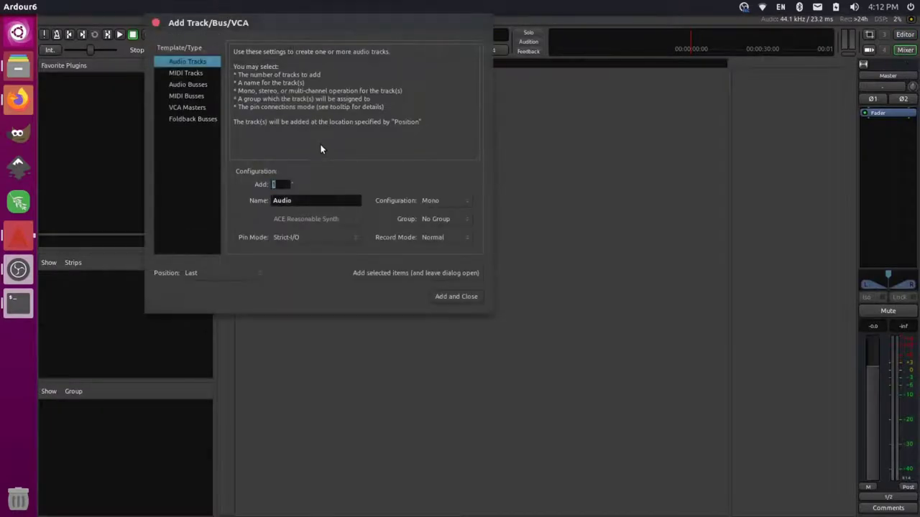
{"action": "left_click", "coordinate": [453, 296]}
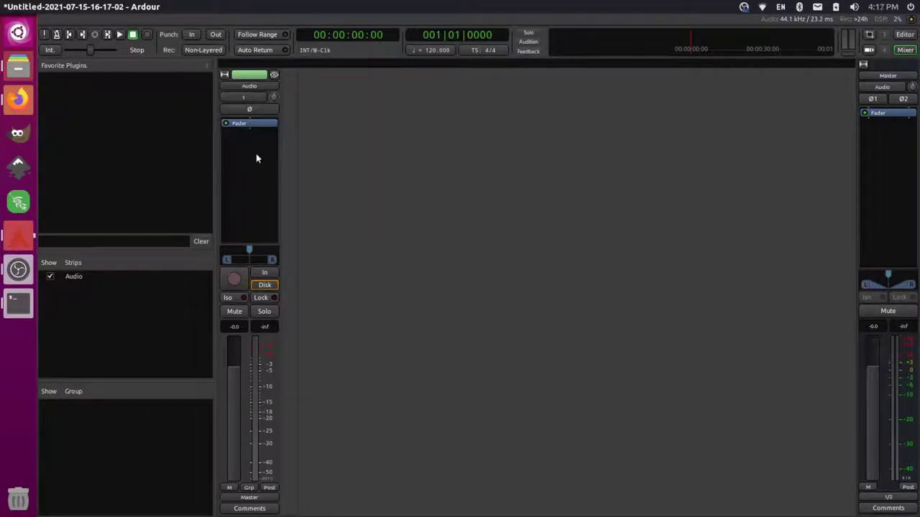
Insert the Noise repellent plugin on the Audio track via the Plugin Manager
{"action": "right_click", "coordinate": [251, 153]}
{"action": "mouse_move", "coordinate": [284, 158]}
{"action": "left_click", "coordinate": [436, 169]}
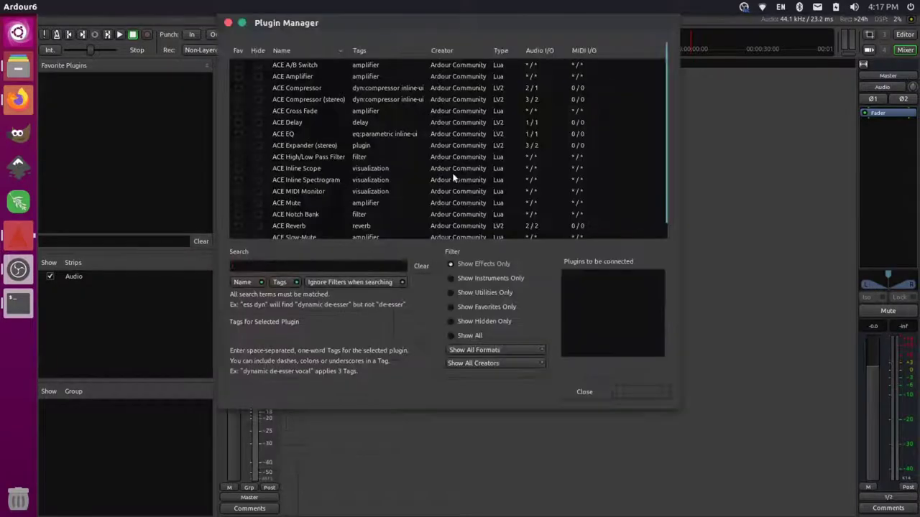
{"action": "scroll", "coordinate": [389, 126], "scroll_direction": "down", "scroll_amount": 1}
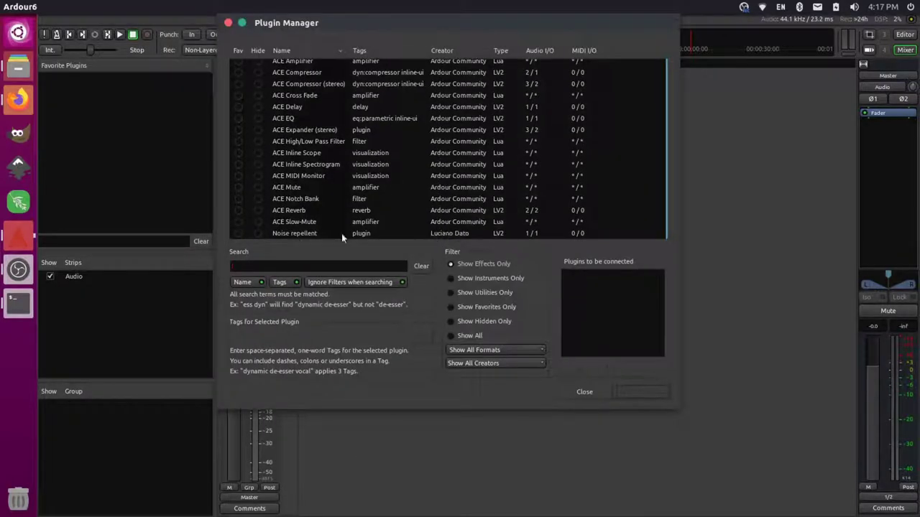
{"action": "left_click", "coordinate": [319, 234]}
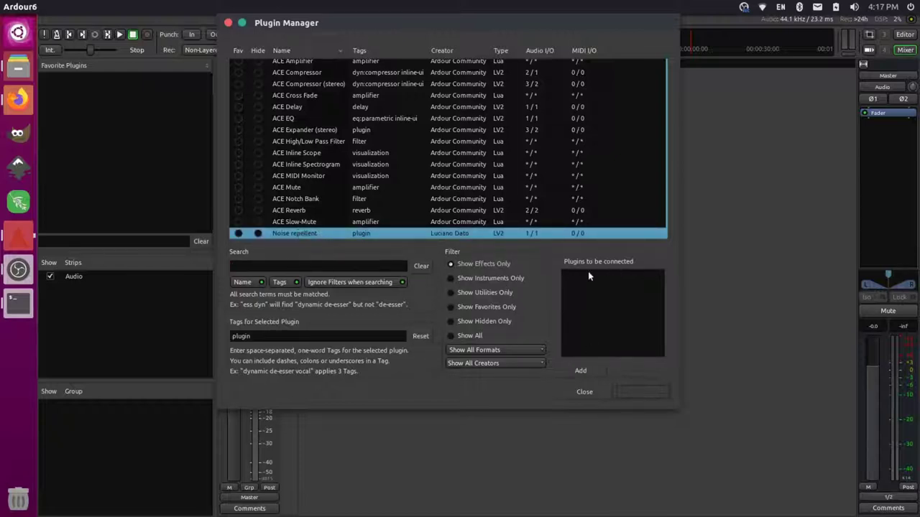
{"action": "double_click", "coordinate": [306, 237]}
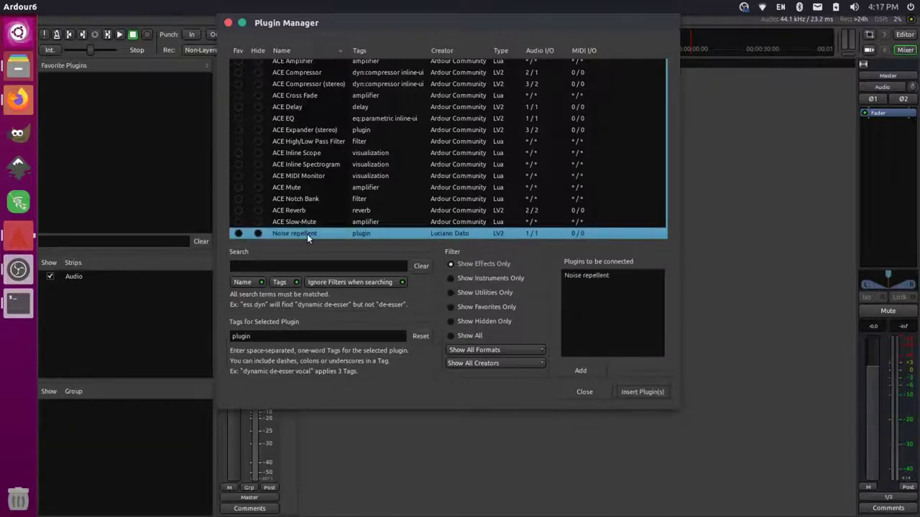
{"action": "left_click", "coordinate": [640, 393]}
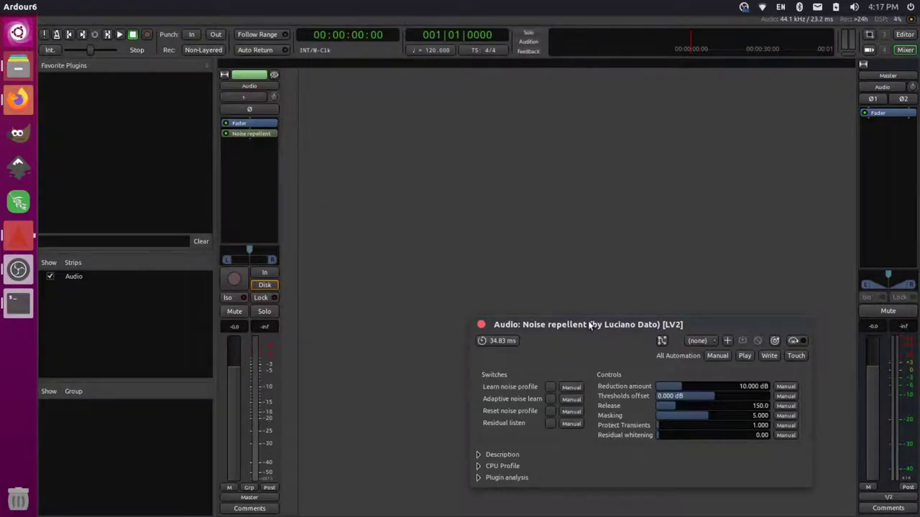
Reposition the Noise repellent settings window and return to the Editor view
{"action": "left_click_drag", "start_coordinate": [589, 326], "coordinate": [467, 156]}
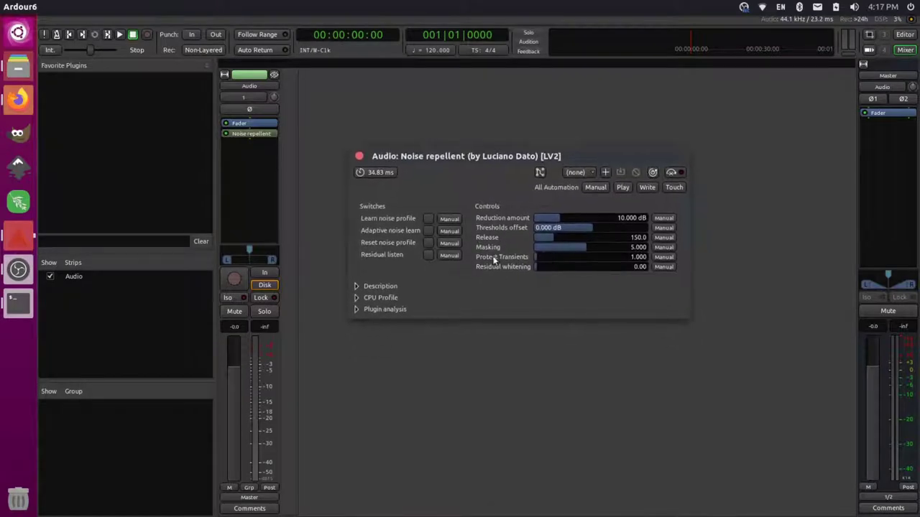
{"action": "left_click_drag", "start_coordinate": [411, 161], "coordinate": [489, 181]}
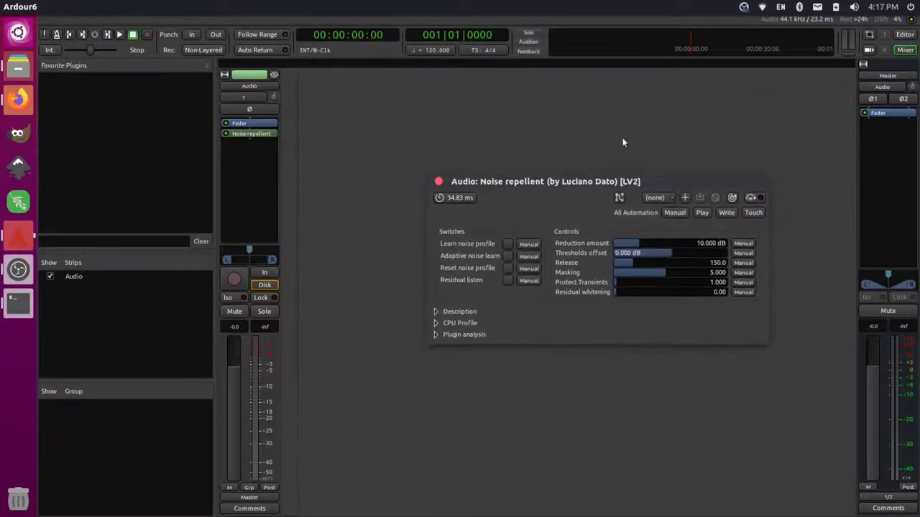
{"action": "left_click", "coordinate": [904, 35]}
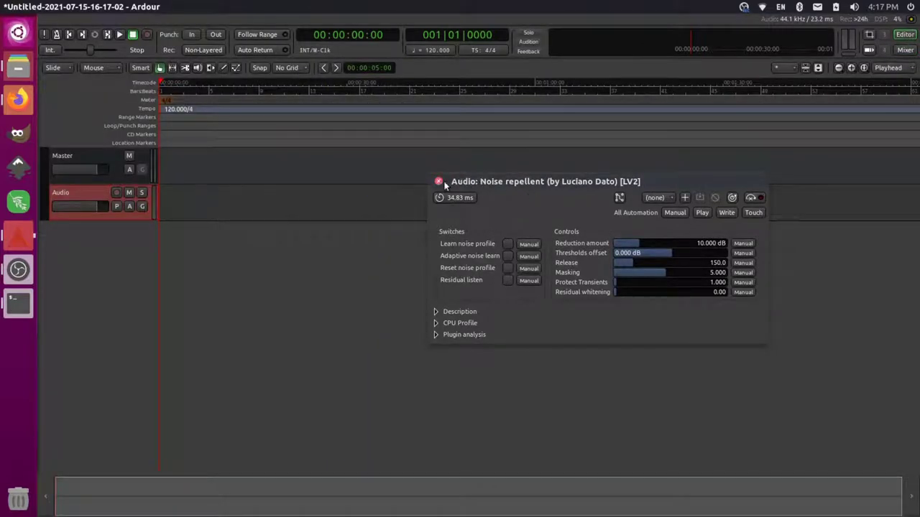
Drag audio_output.mp3 from the desktop onto Ardour's Audio track, then return to the Noise repellent window
{"action": "key", "text": "alt+Tab"}
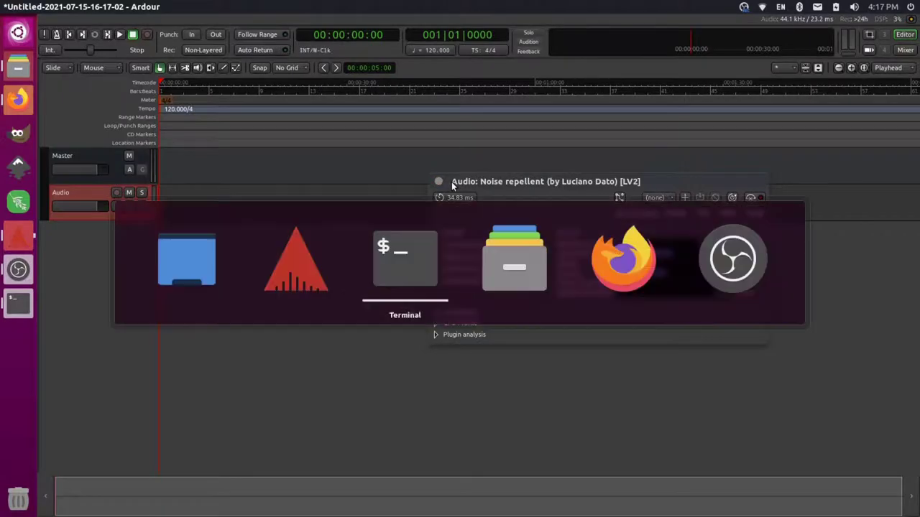
{"action": "key", "text": "alt+shift+Tab"}
{"action": "key", "text": "alt+shift+Tab"}
{"action": "key", "text": "alt+Tab"}
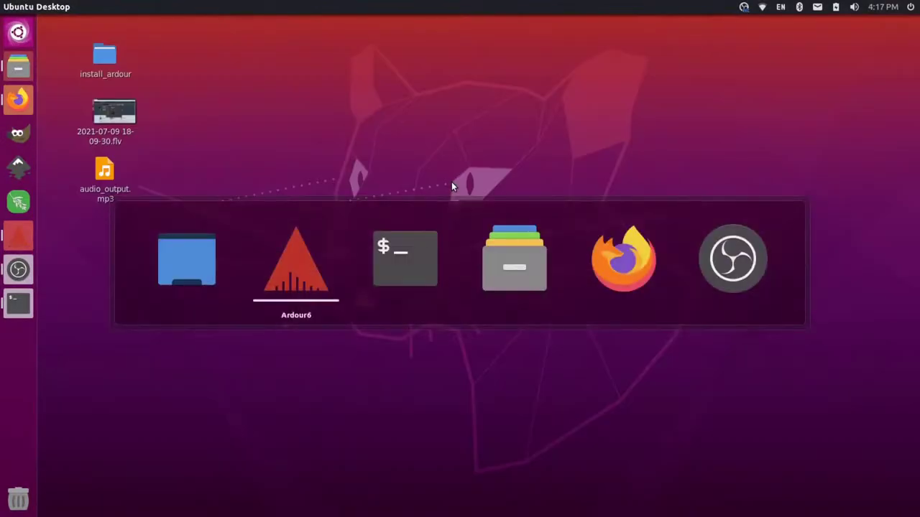
{"action": "key", "text": "alt+shift+Tab"}
{"action": "key", "text": "super+Down"}
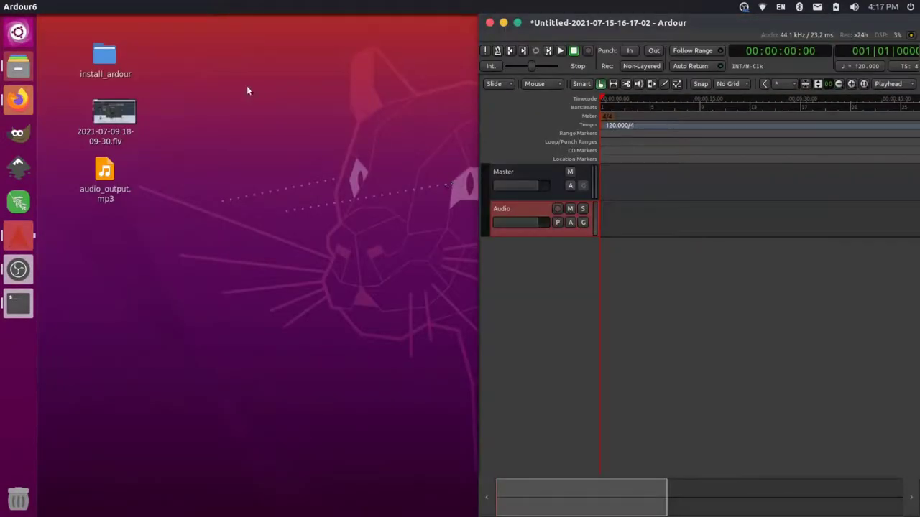
{"action": "left_click", "coordinate": [106, 174]}
{"action": "mouse_move", "coordinate": [106, 174]}
{"action": "left_mouse_down"}
{"action": "mouse_move", "coordinate": [589, 220]}
{"action": "mouse_move", "coordinate": [649, 217]}
{"action": "mouse_move", "coordinate": [591, 216]}
{"action": "left_mouse_up"}
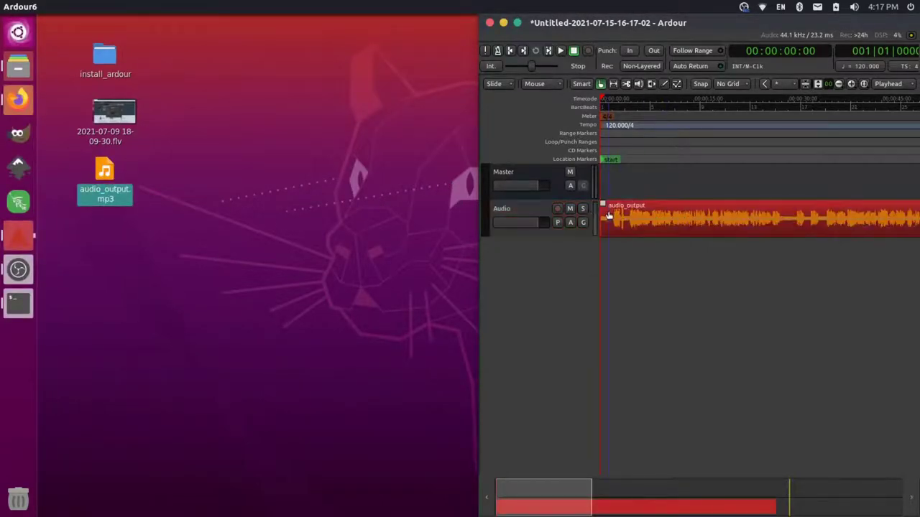
{"action": "key", "text": "super+Up"}
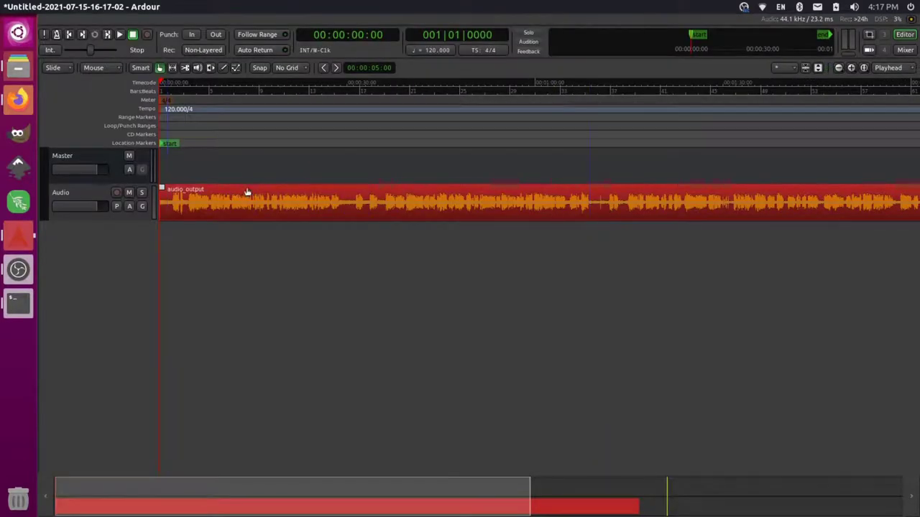
{"action": "key", "text": "alt+Tab"}
Move the Noise repellent window aside and zoom the timeline to the recording's first seconds
{"action": "key", "text": "shift+Tab"}
{"action": "key", "text": "shift+Tab"}
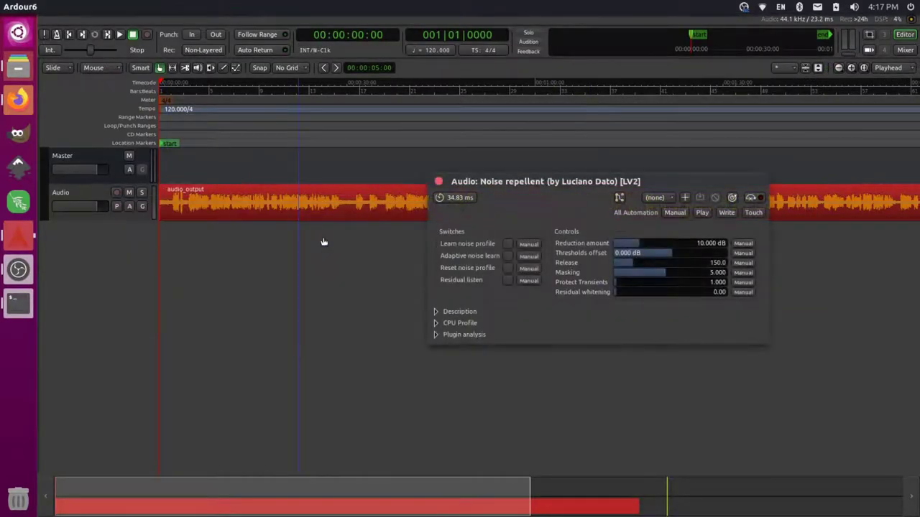
{"action": "left_click_drag", "start_coordinate": [524, 187], "coordinate": [400, 210]}
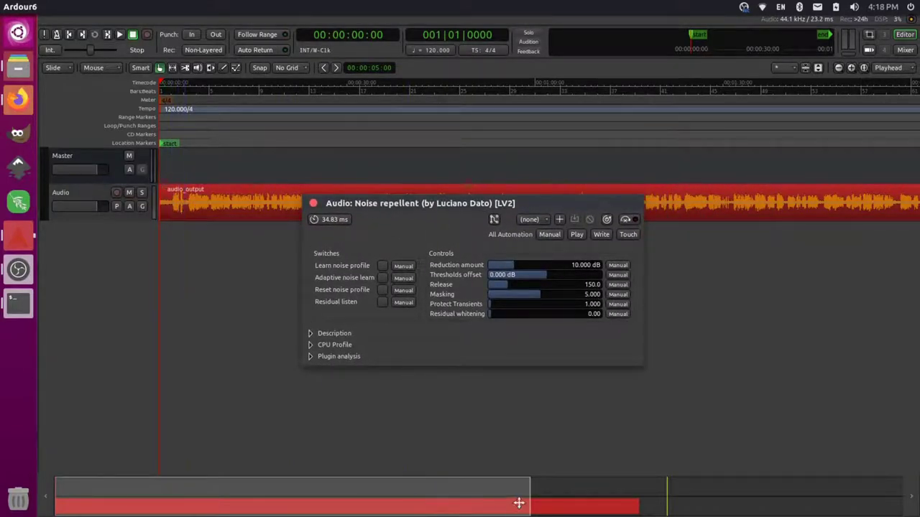
{"action": "left_click_drag", "start_coordinate": [529, 493], "coordinate": [159, 491]}
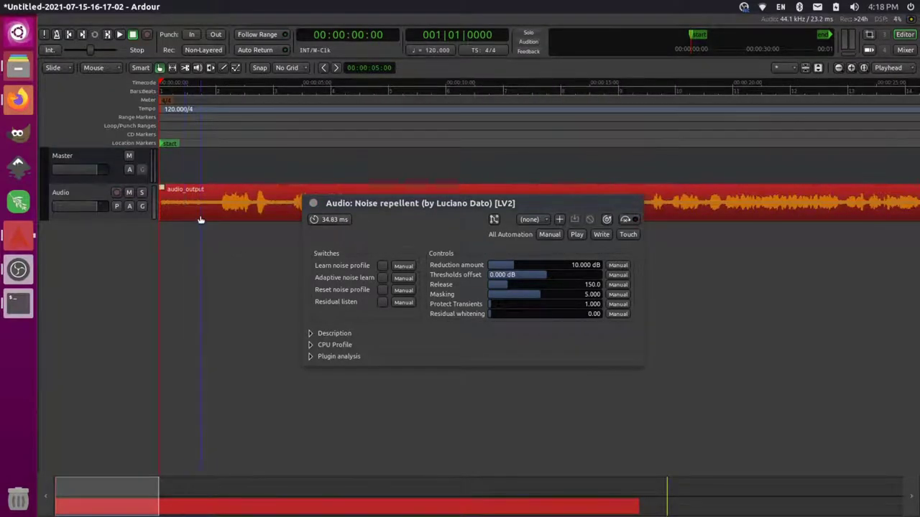
{"action": "scroll", "coordinate": [203, 219], "scroll_direction": "up", "scroll_amount": 5}
{"action": "scroll", "coordinate": [205, 222], "scroll_direction": "down", "scroll_amount": 4}
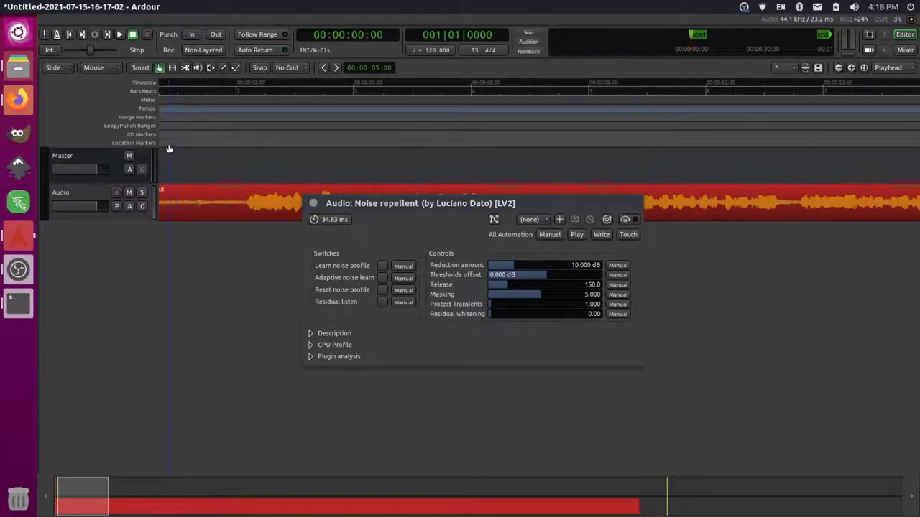
{"action": "left_click_drag", "start_coordinate": [335, 205], "coordinate": [457, 201]}
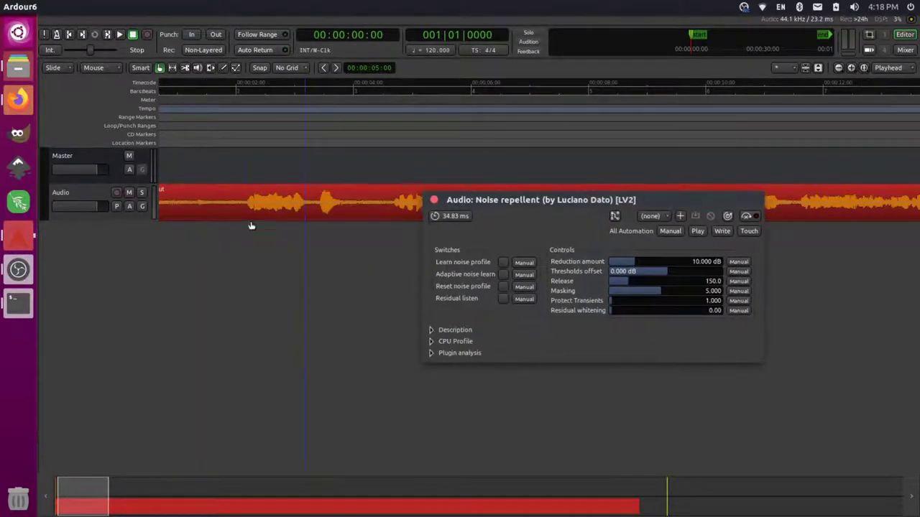
Play the opening seconds of audio_output, restart near the beginning, stop, and select the region
{"action": "left_click", "coordinate": [166, 163]}
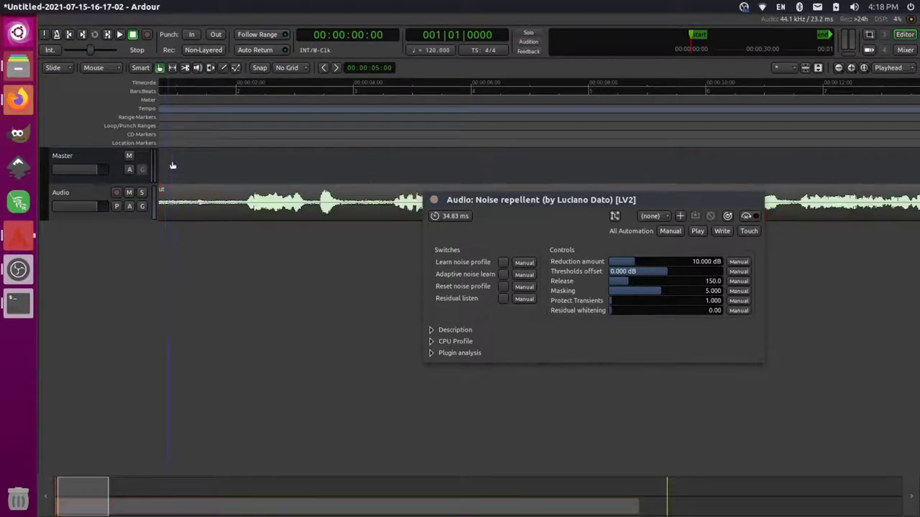
{"action": "key", "text": "space"}
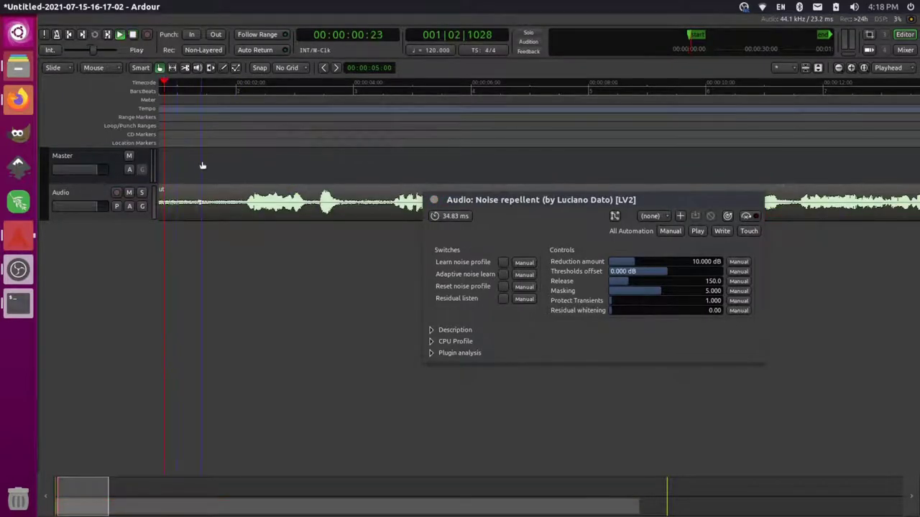
{"action": "left_click", "coordinate": [171, 136]}
{"action": "key", "text": "space"}
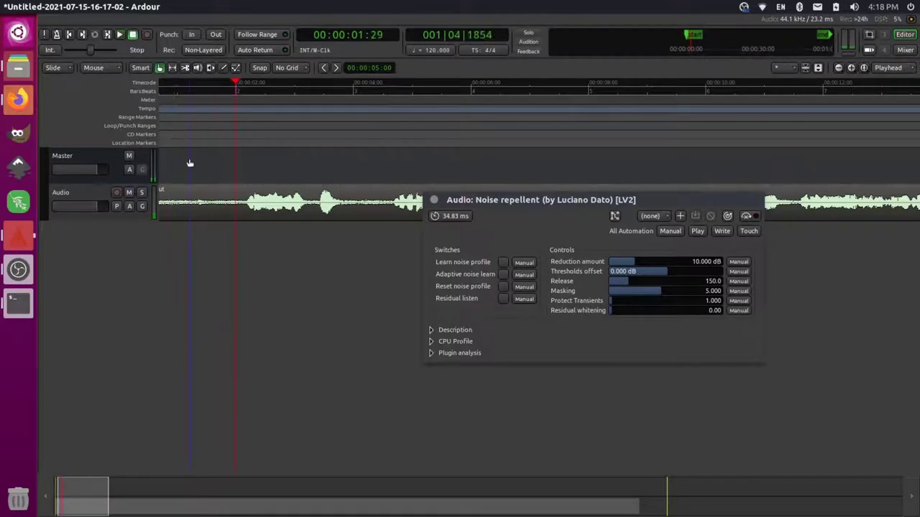
{"action": "left_click", "coordinate": [165, 200]}
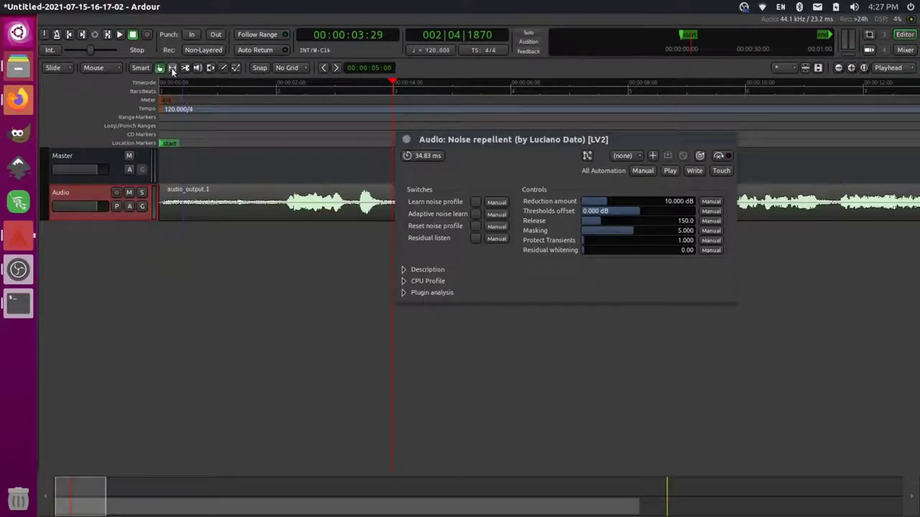
Loop playback over a short quiet range near 1.5 seconds using the Range tool
{"action": "left_click", "coordinate": [172, 68]}
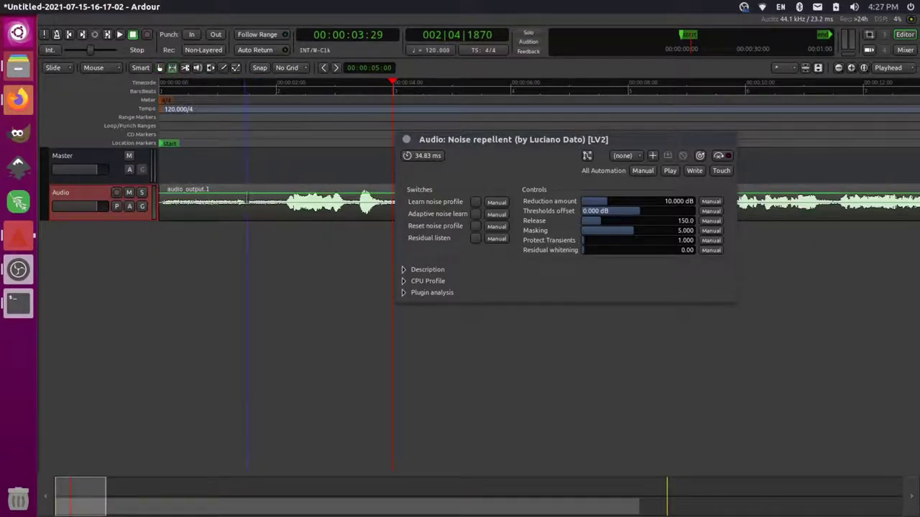
{"action": "left_click_drag", "start_coordinate": [246, 200], "coordinate": [281, 201]}
{"action": "right_click", "coordinate": [270, 201]}
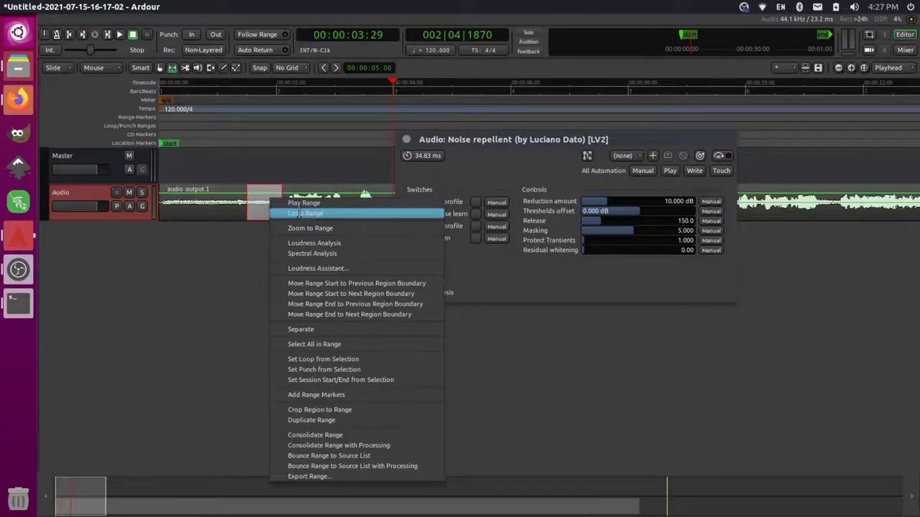
{"action": "left_click", "coordinate": [299, 213]}
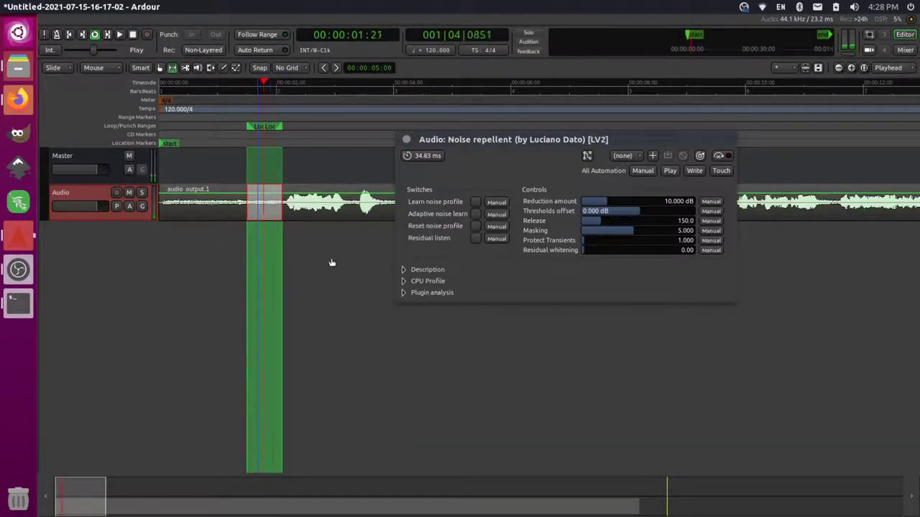
Have Noise repellent learn its noise profile from the looped stretch, then stop playback
{"action": "left_click", "coordinate": [475, 203]}
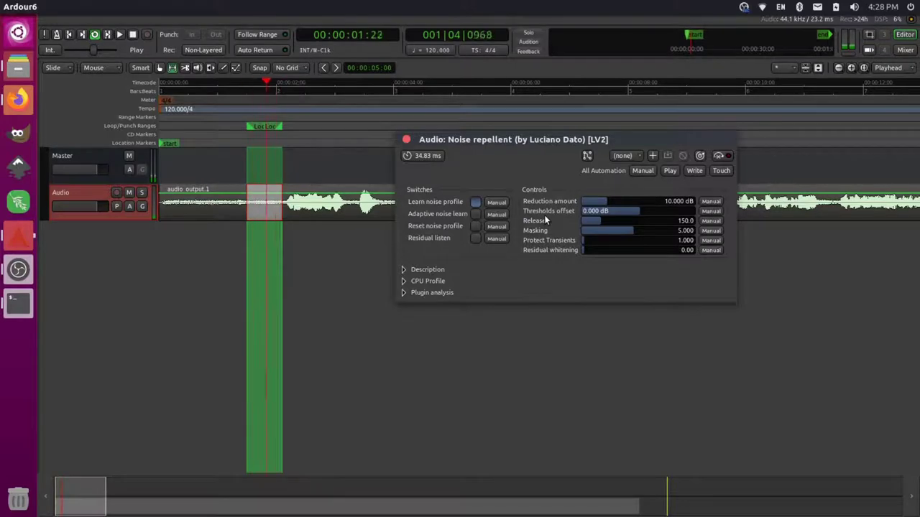
{"action": "left_click", "coordinate": [188, 130]}
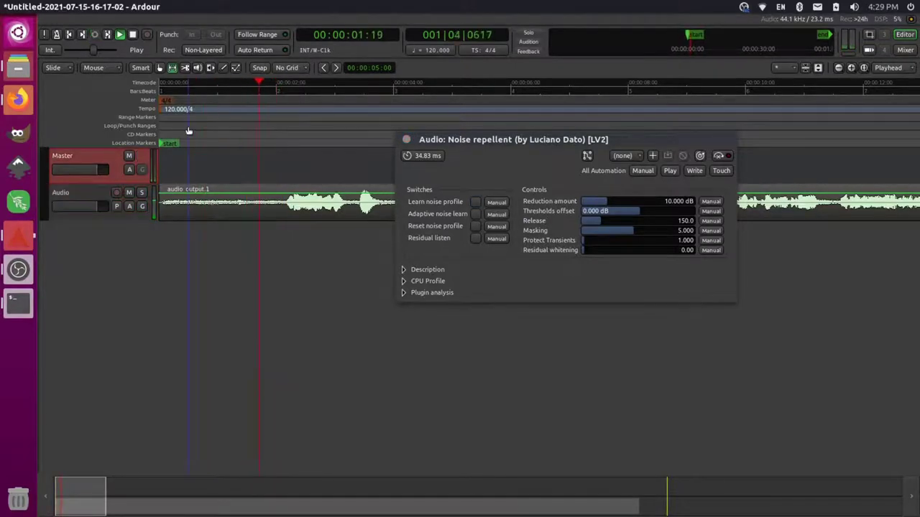
{"action": "key", "text": "space"}
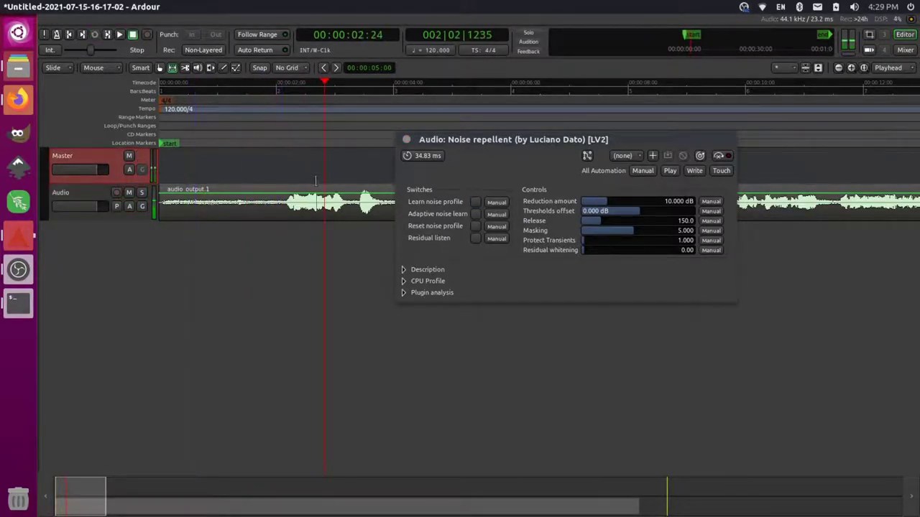
{"action": "left_click_drag", "start_coordinate": [520, 141], "coordinate": [263, 228]}
Set Noise repellent's reduction amount to about 5.5 dB while listening to playback
{"action": "left_click", "coordinate": [564, 133]}
{"action": "key", "text": "space"}
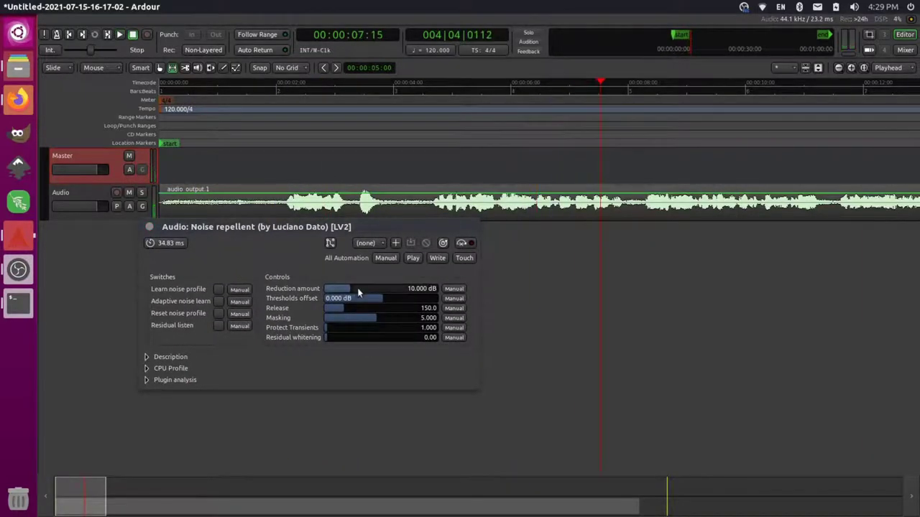
{"action": "left_click_drag", "start_coordinate": [356, 288], "coordinate": [460, 216]}
{"action": "left_click_drag", "start_coordinate": [478, 143], "coordinate": [239, 145]}
Set the thresholds offset to -3.711 dB, replay to check, and close the plugin window
{"action": "left_click_drag", "start_coordinate": [369, 299], "coordinate": [337, 299]}
{"action": "left_click_drag", "start_coordinate": [493, 136], "coordinate": [473, 133]}
{"action": "mouse_move", "coordinate": [363, 300]}
{"action": "left_mouse_down"}
{"action": "mouse_move", "coordinate": [371, 294]}
{"action": "mouse_move", "coordinate": [357, 302]}
{"action": "mouse_move", "coordinate": [366, 299]}
{"action": "left_mouse_up"}
{"action": "left_click_drag", "start_coordinate": [244, 137], "coordinate": [585, 137]}
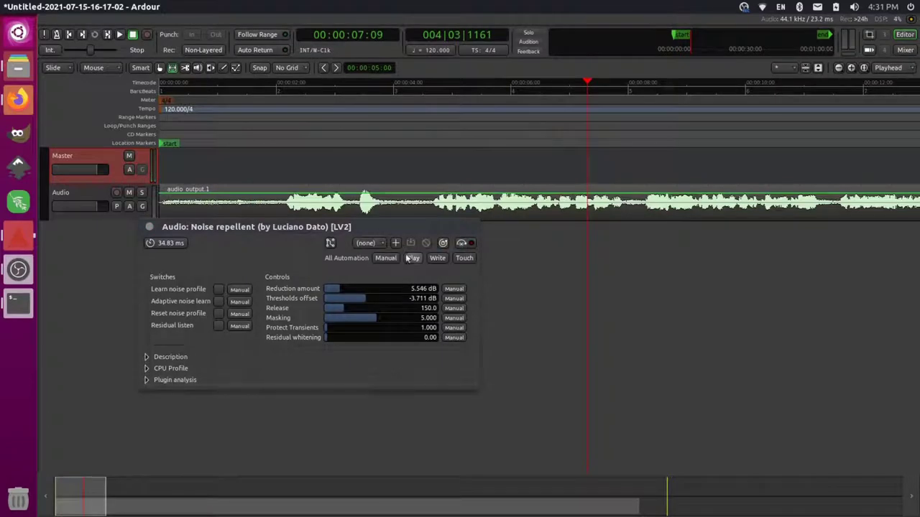
{"action": "key", "text": "space"}
{"action": "left_click", "coordinate": [179, 118]}
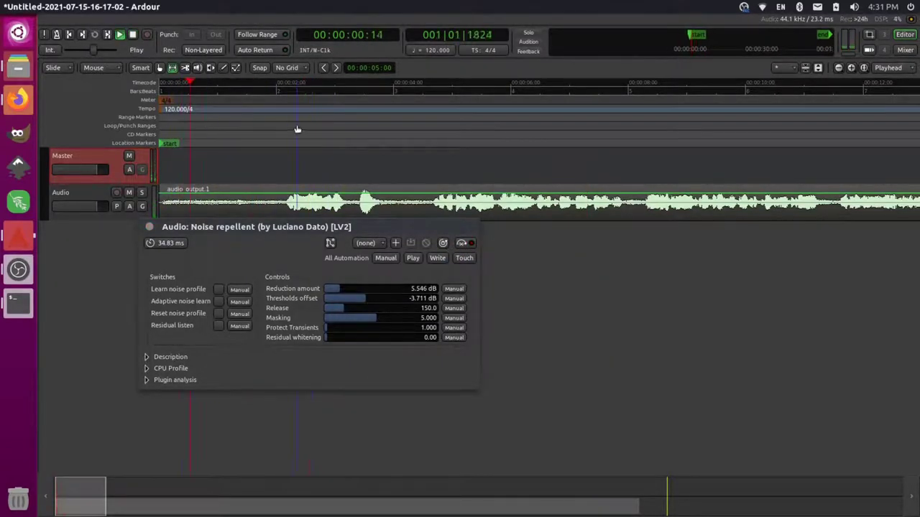
{"action": "left_click", "coordinate": [150, 227]}
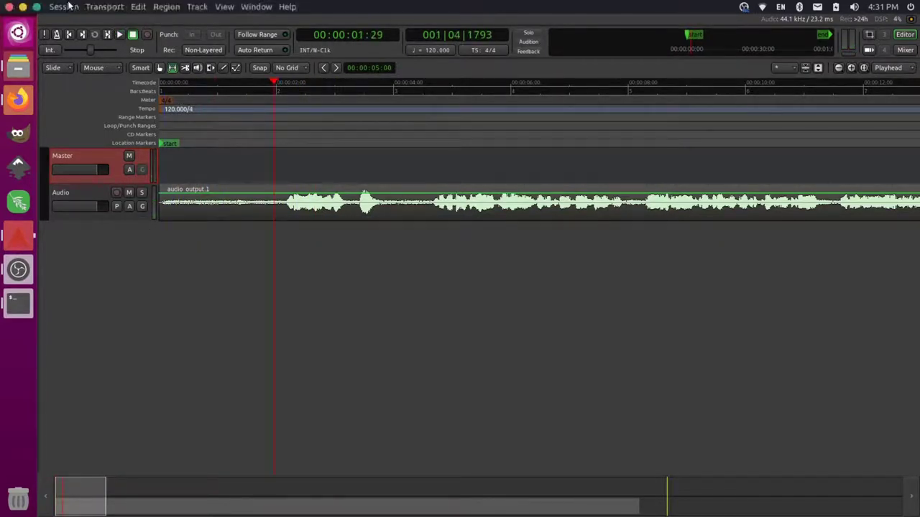
Start Session > Export to Audio File(s) with Desktop as the export folder, then expand the format list
{"action": "left_click", "coordinate": [63, 6]}
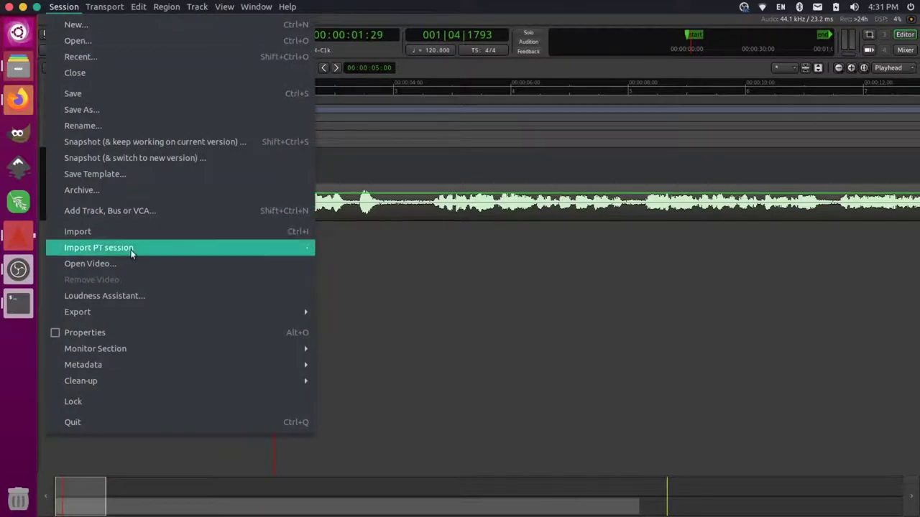
{"action": "mouse_move", "coordinate": [157, 315]}
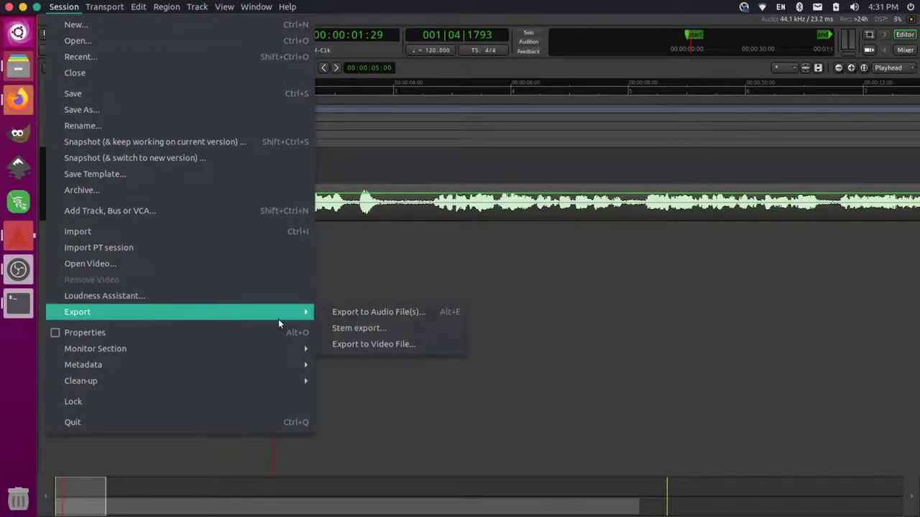
{"action": "left_click", "coordinate": [365, 315]}
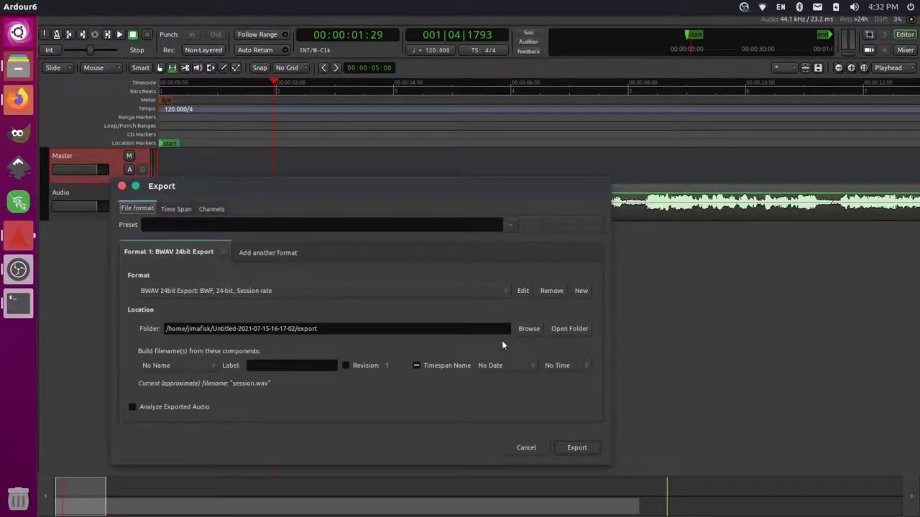
{"action": "left_click", "coordinate": [529, 330]}
{"action": "left_click", "coordinate": [319, 227]}
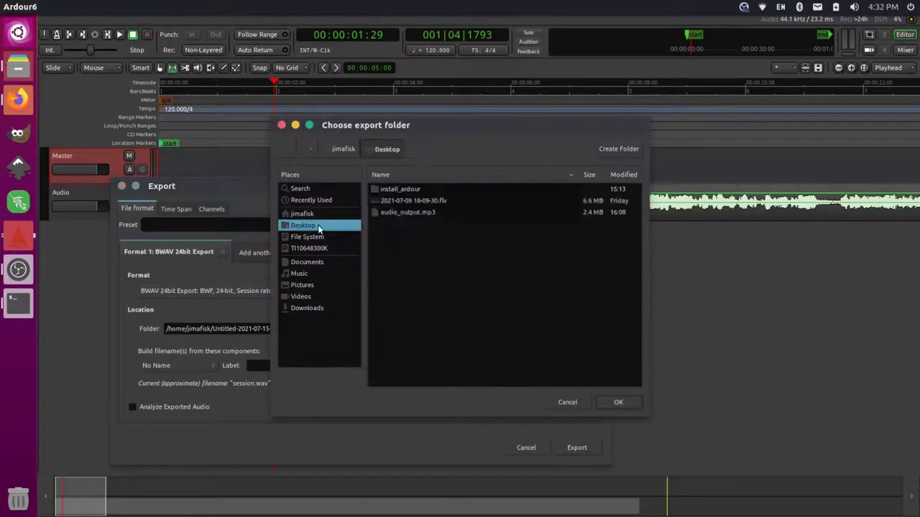
{"action": "left_click", "coordinate": [620, 404]}
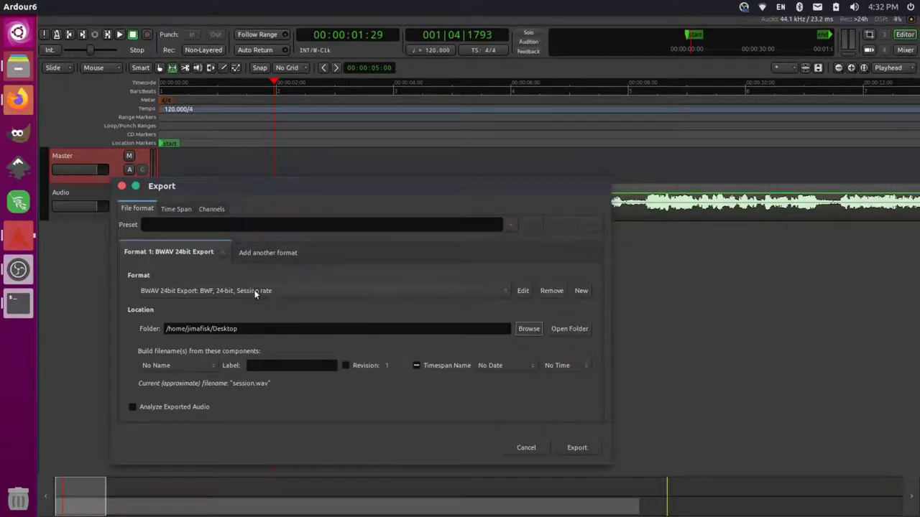
{"action": "left_click", "coordinate": [442, 291]}
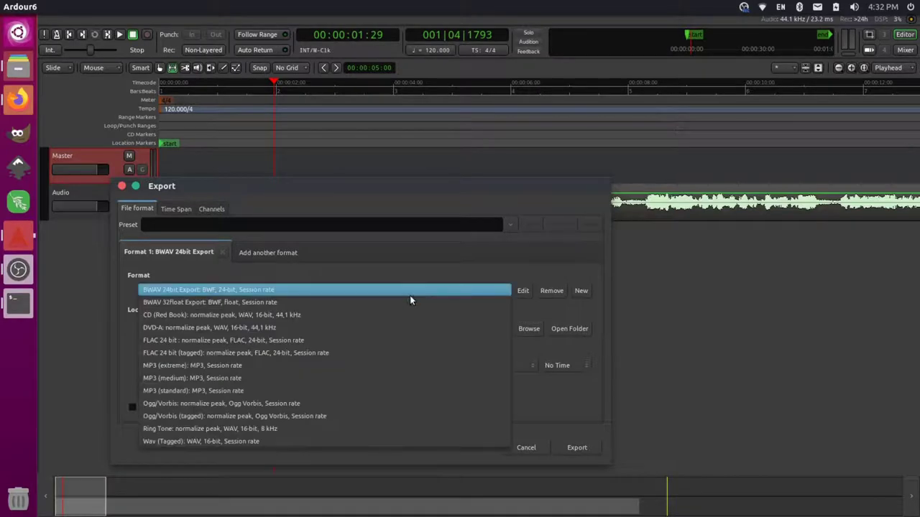
Export as MP3 (medium) with label noise_reduction, then close the analysis report
{"action": "left_click", "coordinate": [237, 377]}
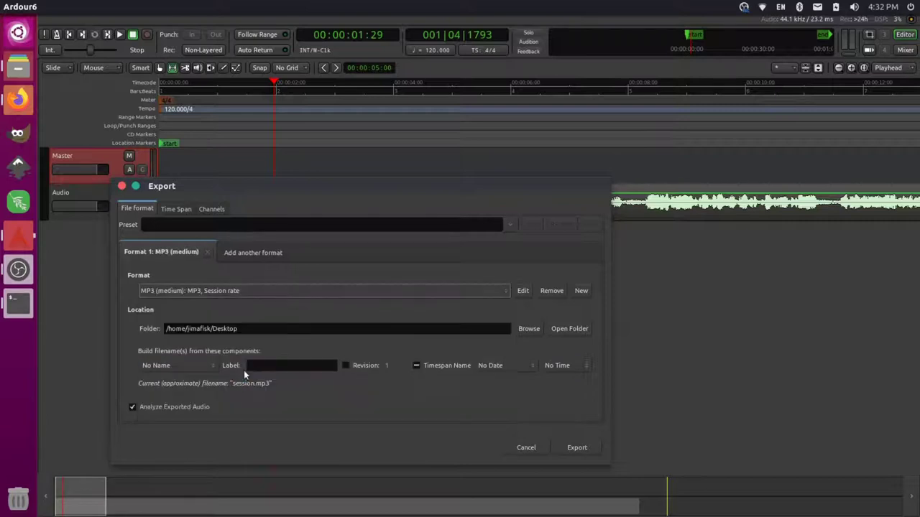
{"action": "left_click", "coordinate": [199, 371]}
{"action": "left_click", "coordinate": [165, 364]}
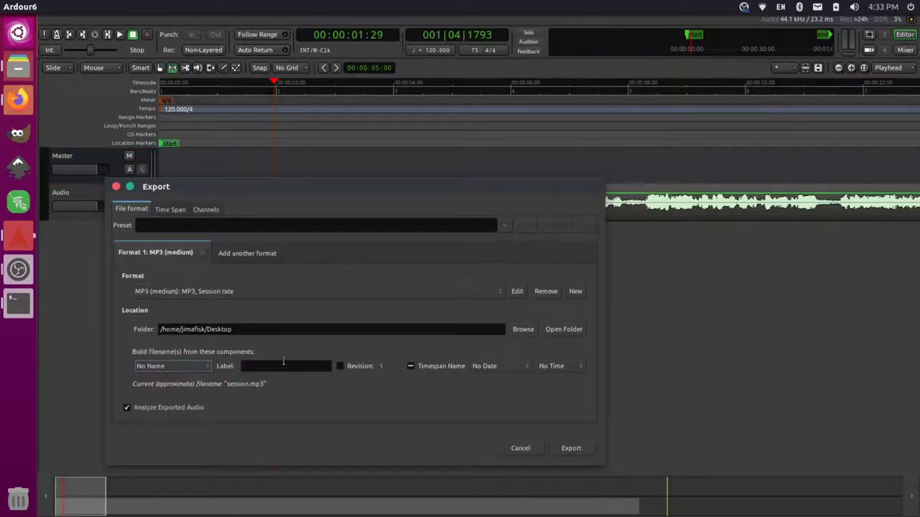
{"action": "left_click", "coordinate": [283, 361]}
{"action": "type", "text": "noise"}
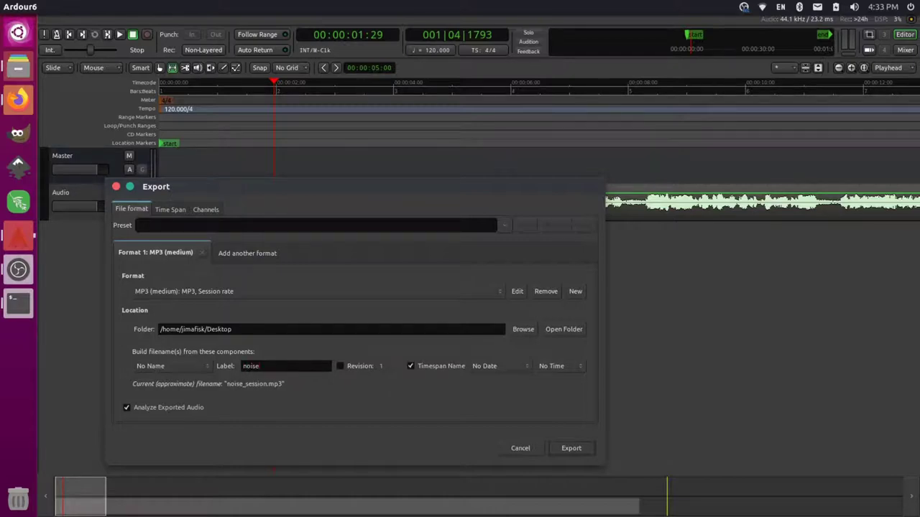
{"action": "type", "text": "_reduction"}
{"action": "left_click", "coordinate": [572, 449]}
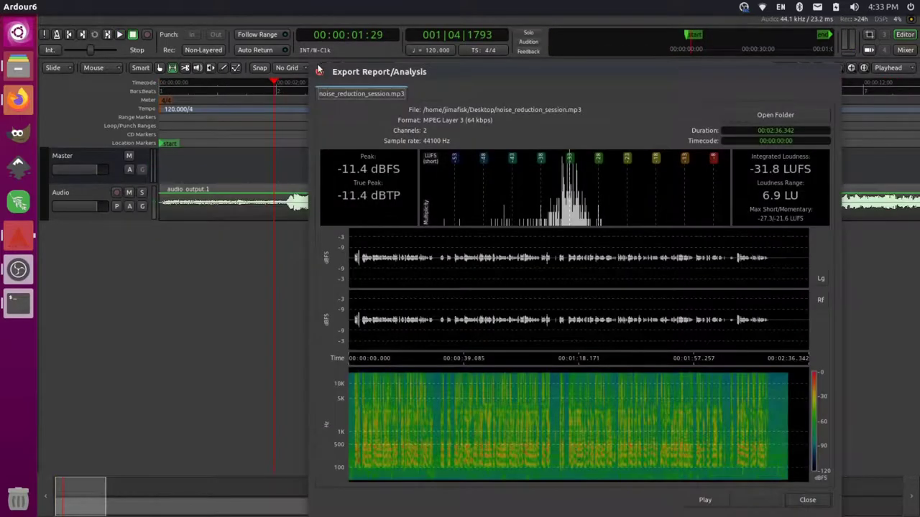
{"action": "left_click", "coordinate": [322, 72]}
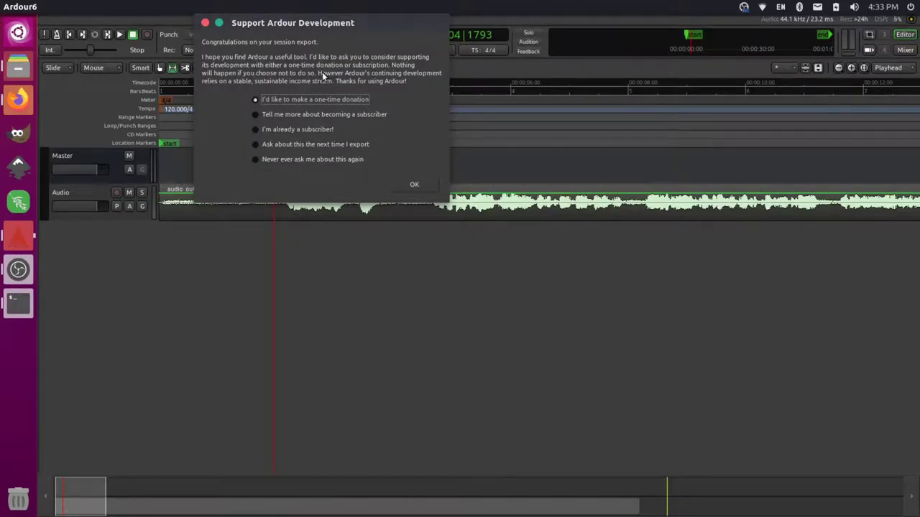
Switch away from Ardour to reveal noise_reduction_session.mp3 on the desktop
{"action": "key", "text": "alt+Tab"}
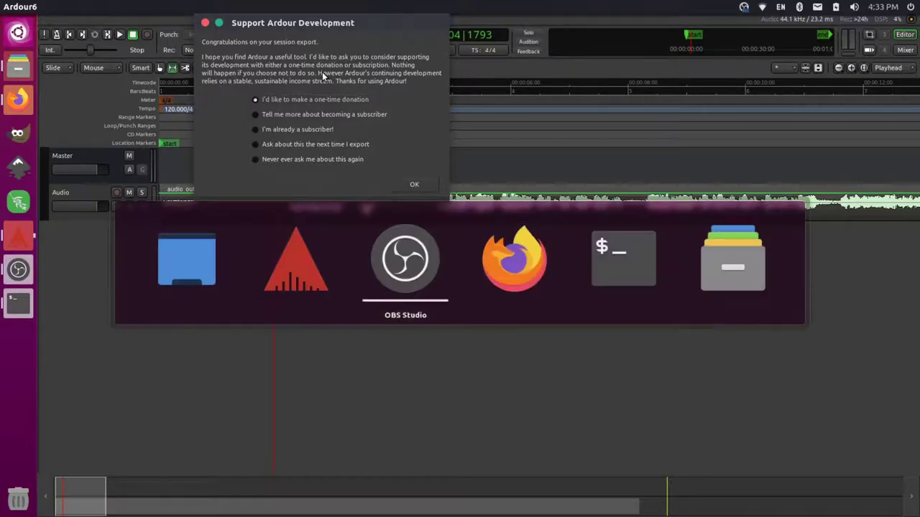
{"action": "key", "text": "alt+shift+Tab"}
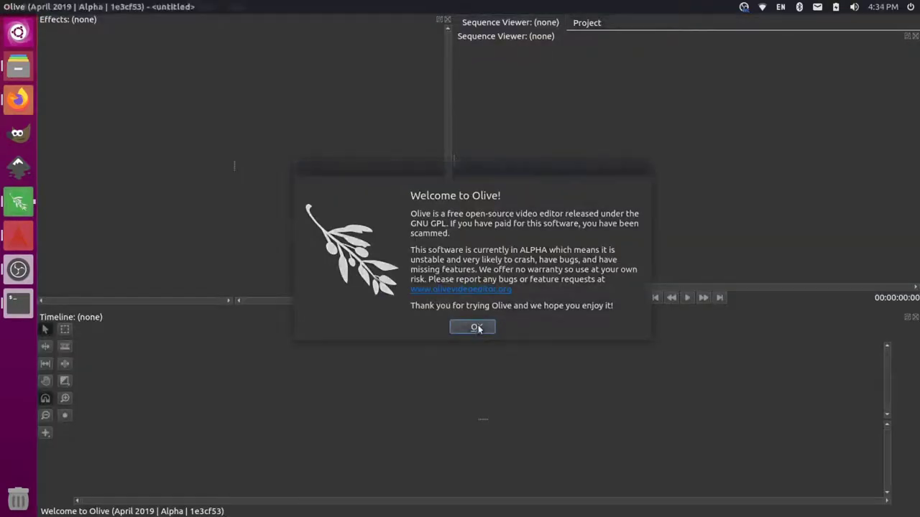
Import the flv recording and noise_reduction_session.mp3 into Olive's Project panel
{"action": "left_click", "coordinate": [478, 327]}
{"action": "left_click", "coordinate": [583, 30]}
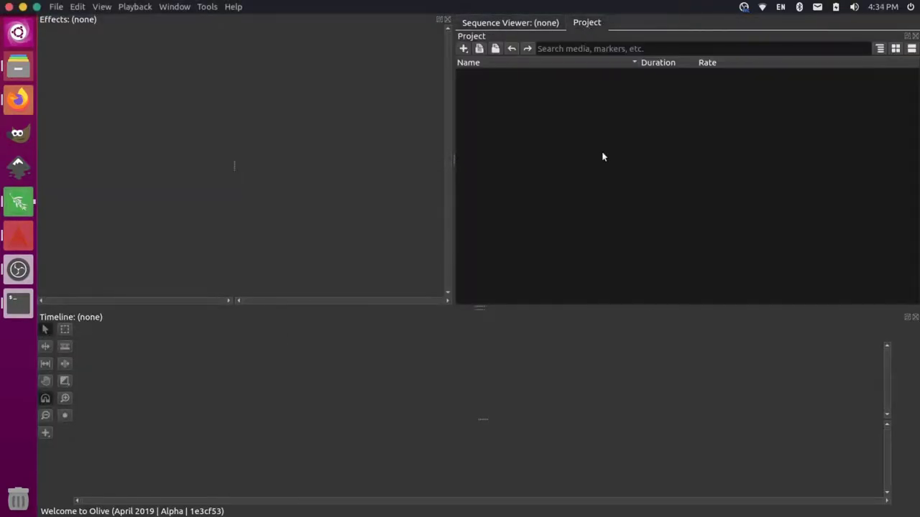
{"action": "key", "text": "super+Right"}
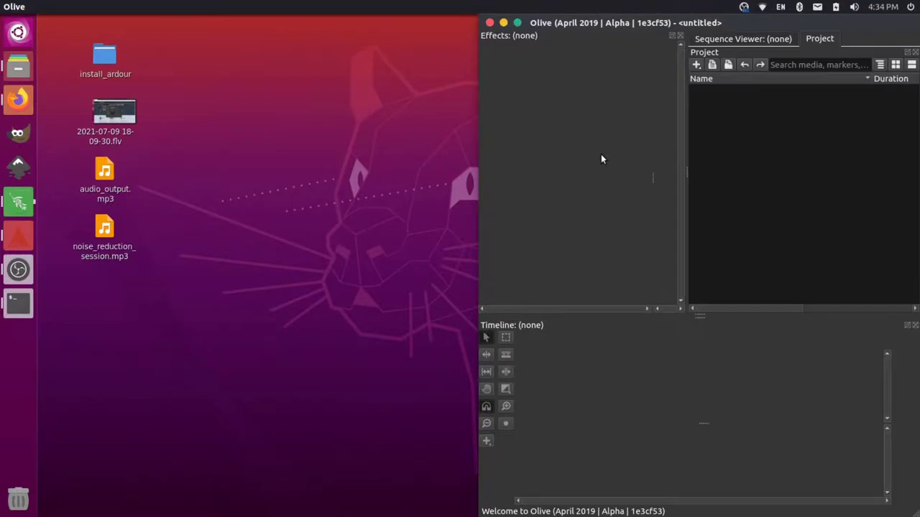
{"action": "left_click", "coordinate": [136, 246]}
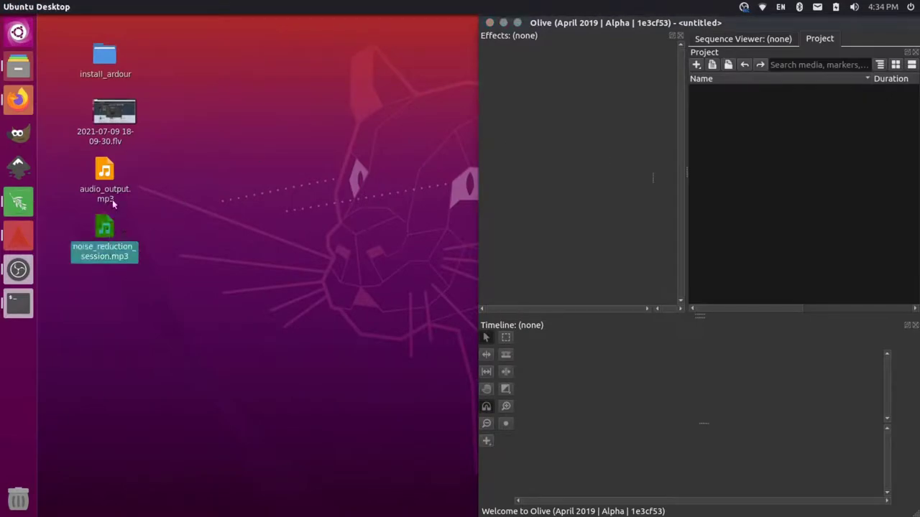
{"action": "left_click_drag", "start_coordinate": [113, 124], "coordinate": [766, 195]}
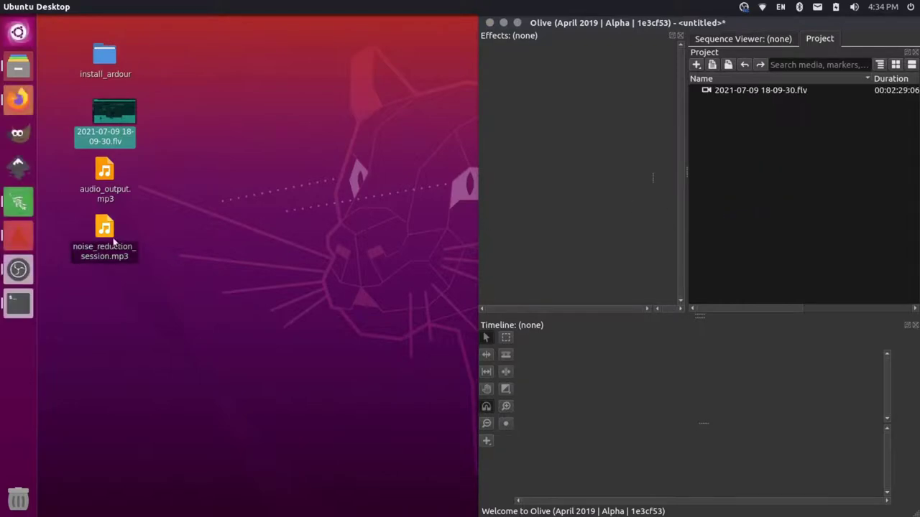
{"action": "left_click_drag", "start_coordinate": [134, 245], "coordinate": [794, 190]}
Put the flv on the Timeline, delete its original audio, and place noise_reduction_session.mp3 beneath the video
{"action": "left_click", "coordinate": [753, 92]}
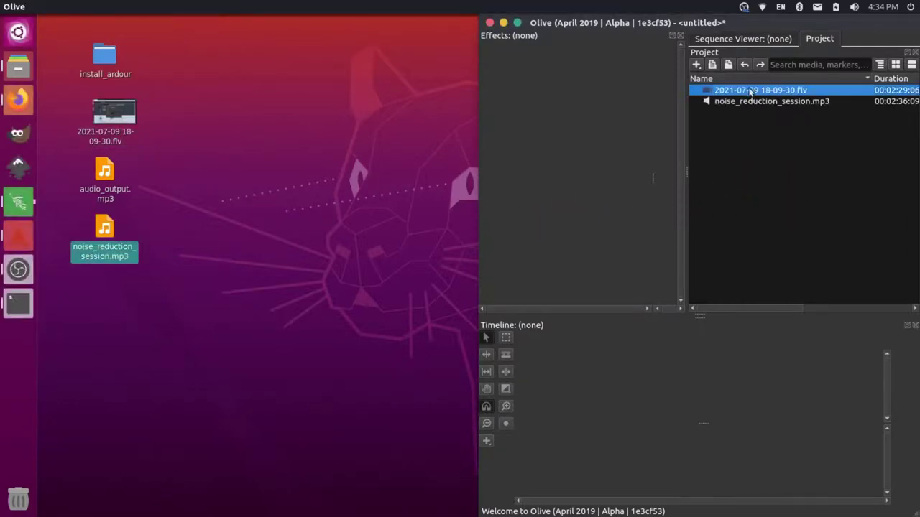
{"action": "left_click_drag", "start_coordinate": [749, 93], "coordinate": [621, 394]}
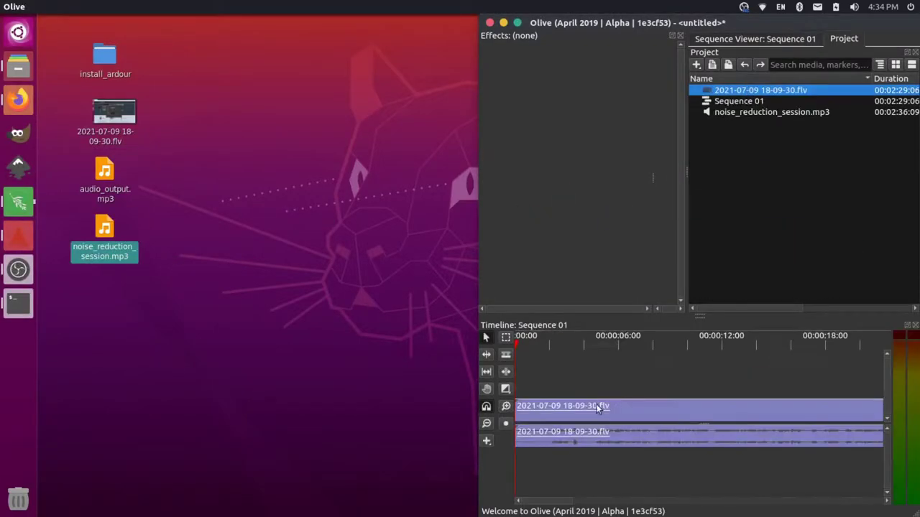
{"action": "left_click", "coordinate": [565, 421]}
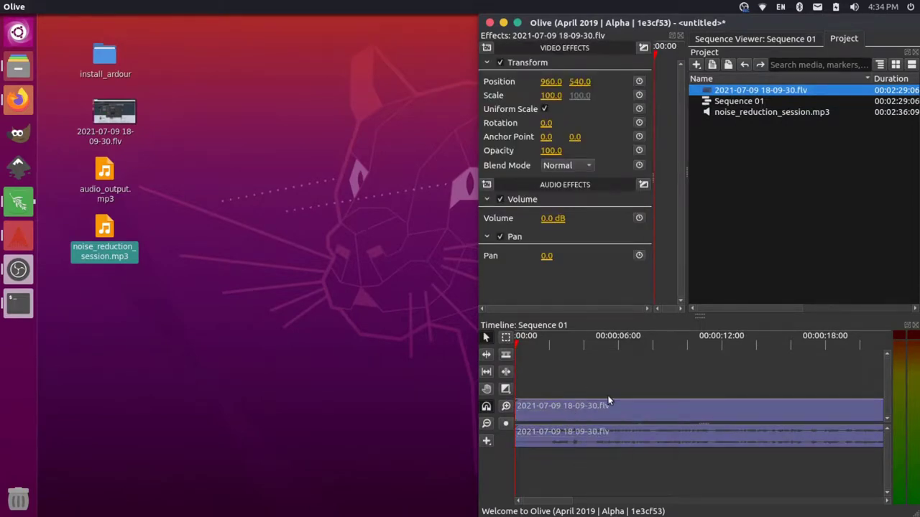
{"action": "left_click", "coordinate": [610, 391]}
{"action": "left_click", "coordinate": [582, 433]}
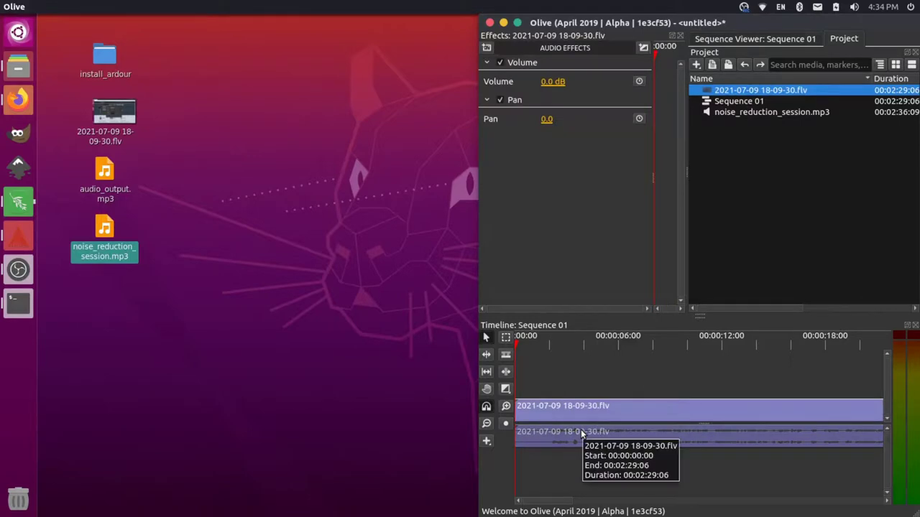
{"action": "key", "text": "Delete"}
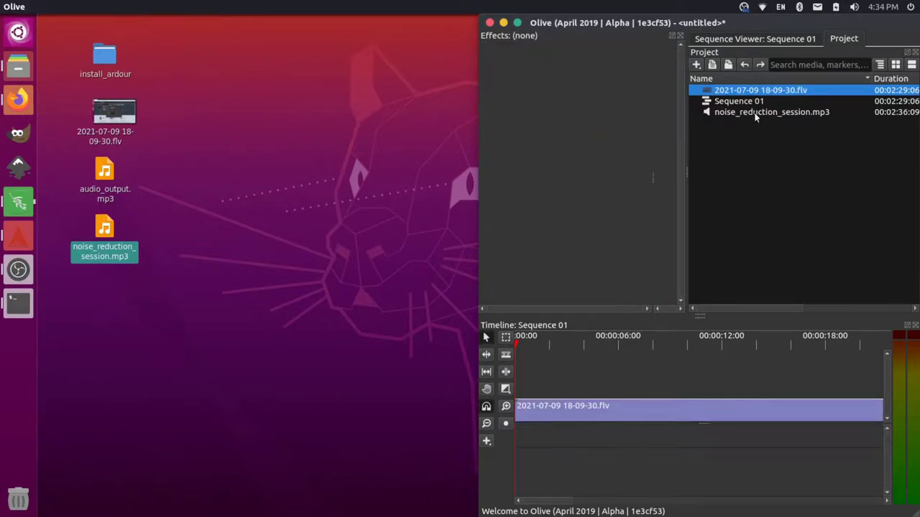
{"action": "left_click_drag", "start_coordinate": [754, 117], "coordinate": [589, 441]}
Back in Ardour, choose a one-time donation in the donation prompt
{"action": "key", "text": "alt+Tab"}
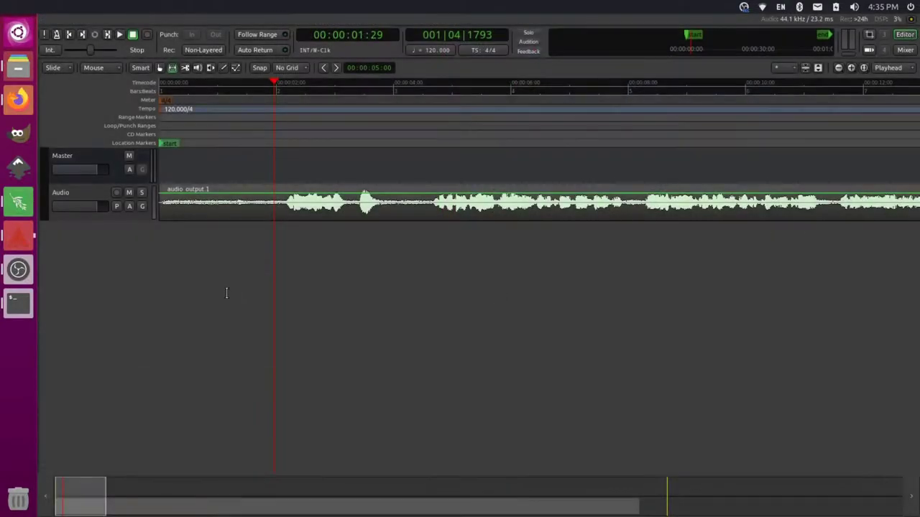
{"action": "left_click", "coordinate": [18, 236]}
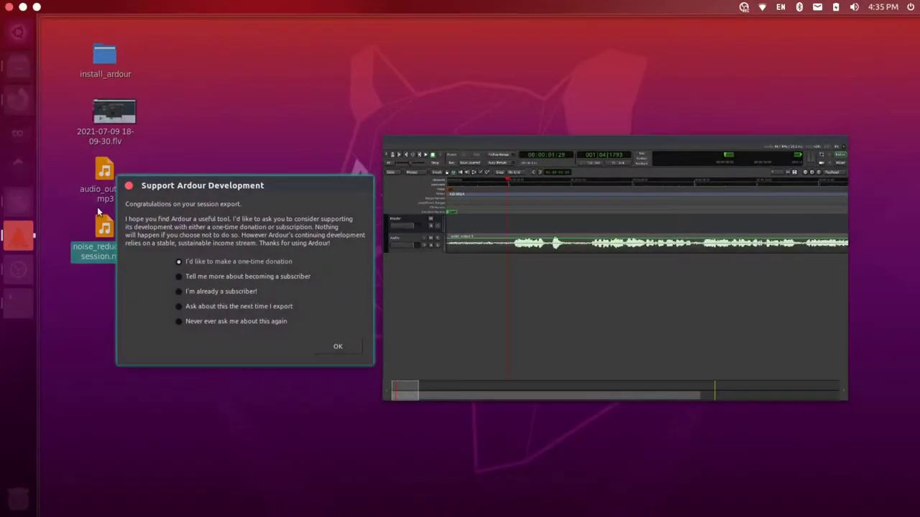
{"action": "left_click", "coordinate": [297, 187]}
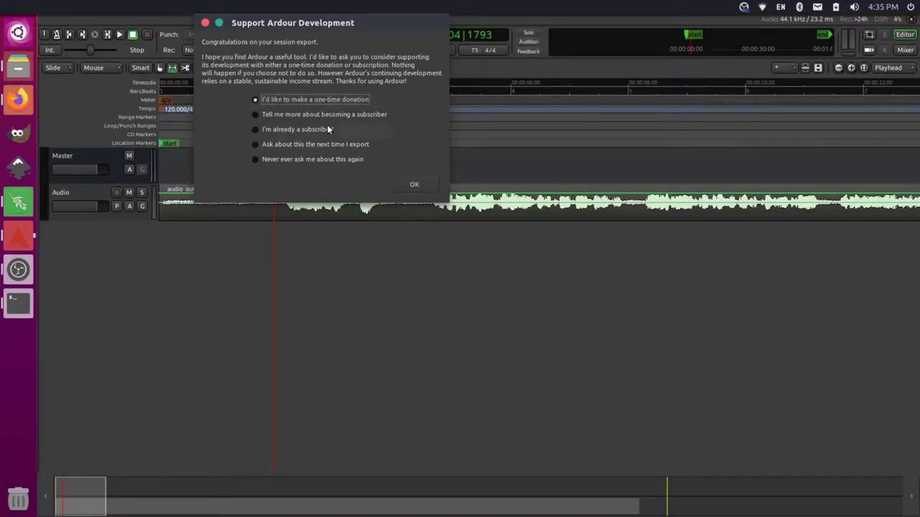
{"action": "left_click", "coordinate": [414, 190]}
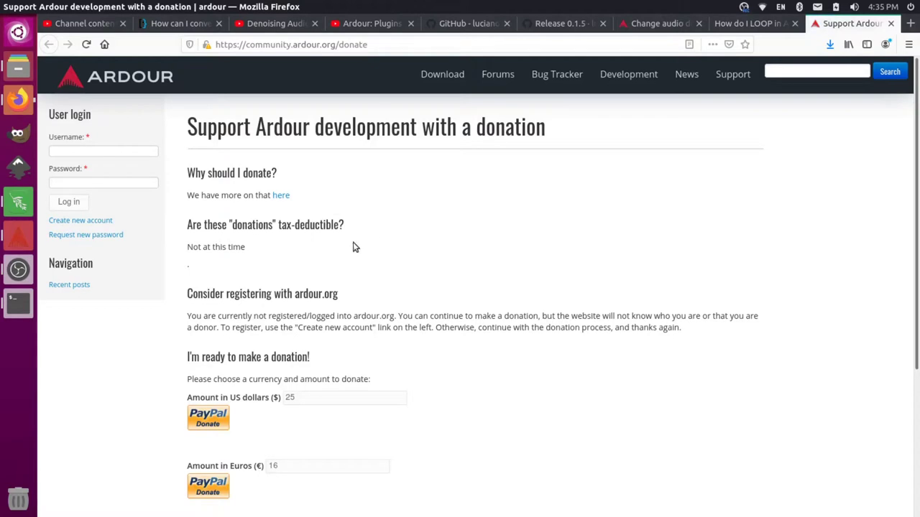
Donate 25 US dollars through the PayPal Donate button
{"action": "scroll", "coordinate": [431, 301], "scroll_direction": "down", "scroll_amount": 2}
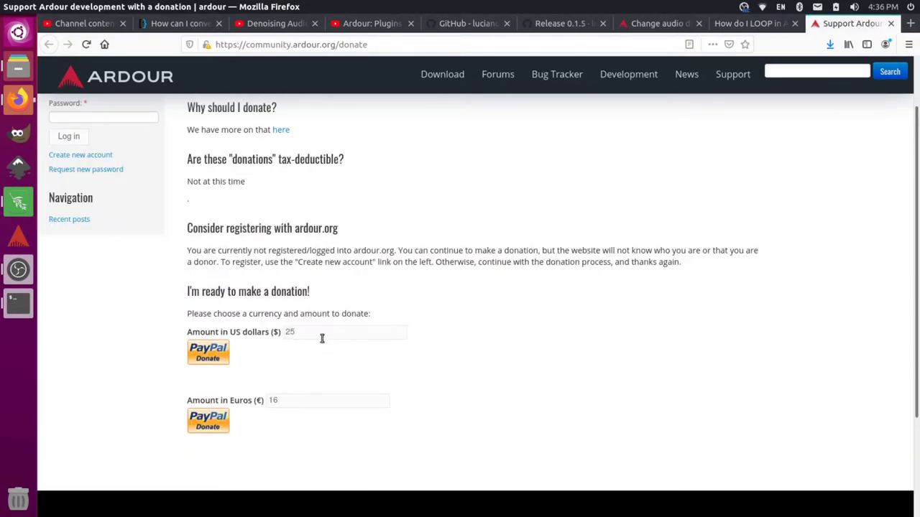
{"action": "left_click", "coordinate": [216, 356]}
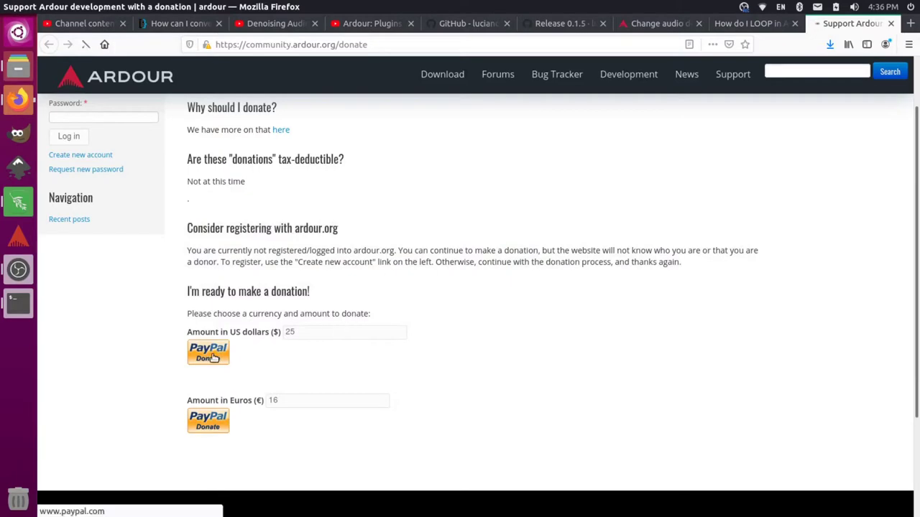